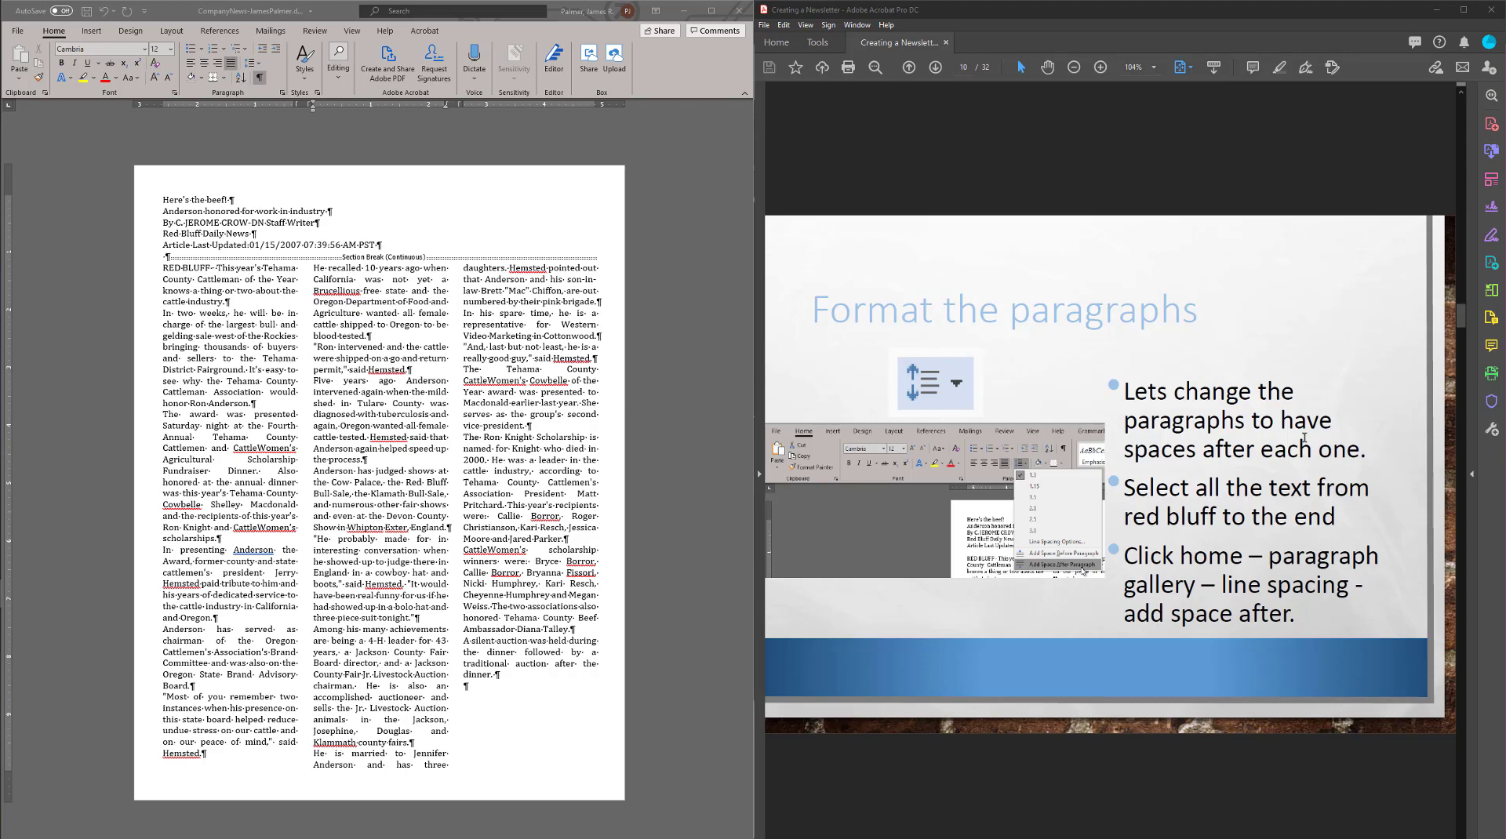
Add space after every paragraph in the three-column article body, from RED BLUFF to the end.
left_click(165, 268)
left_click_drag(165, 268, 506, 683)
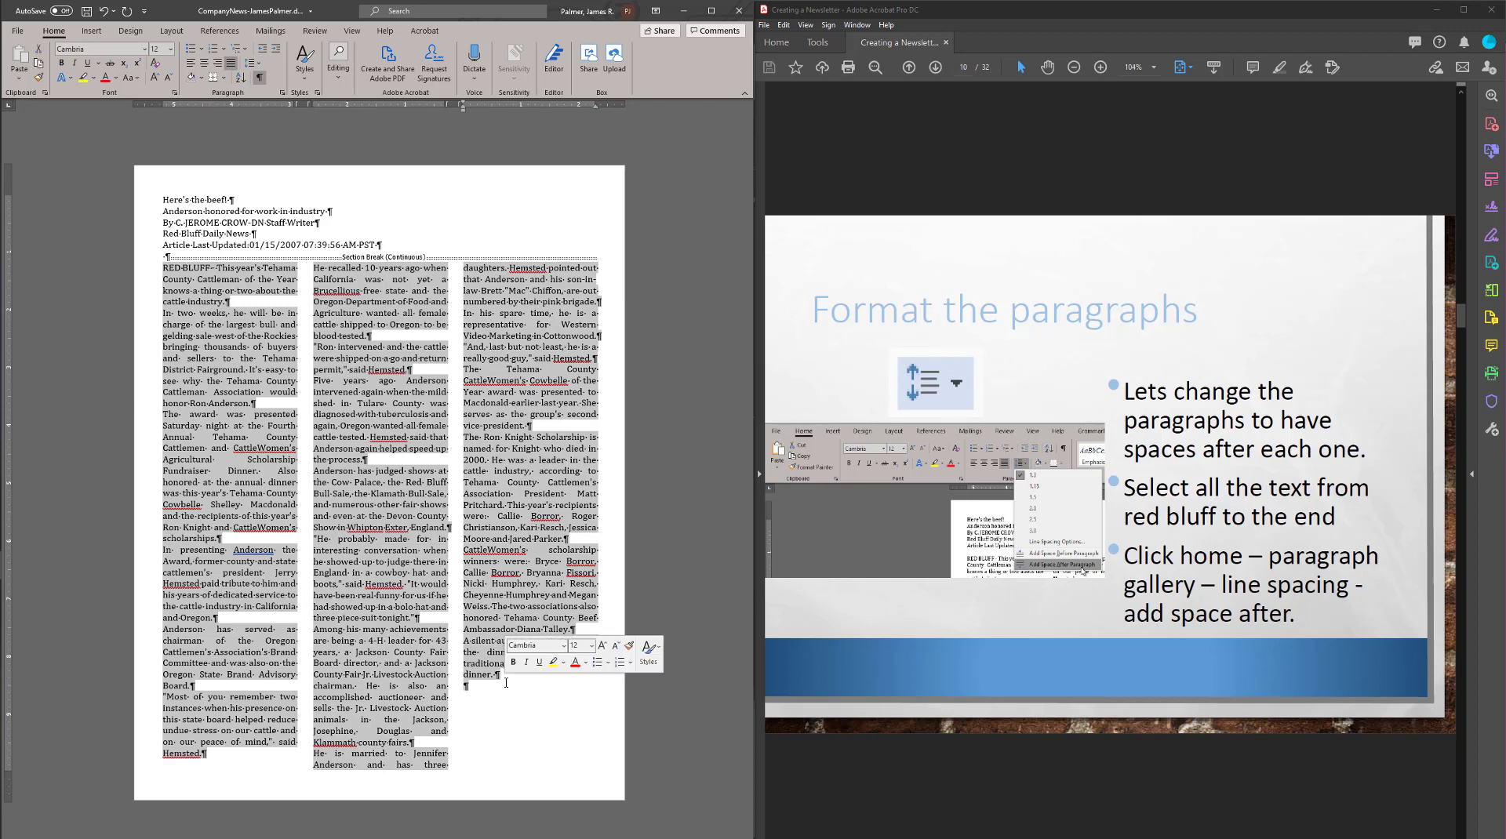
left_click(262, 67)
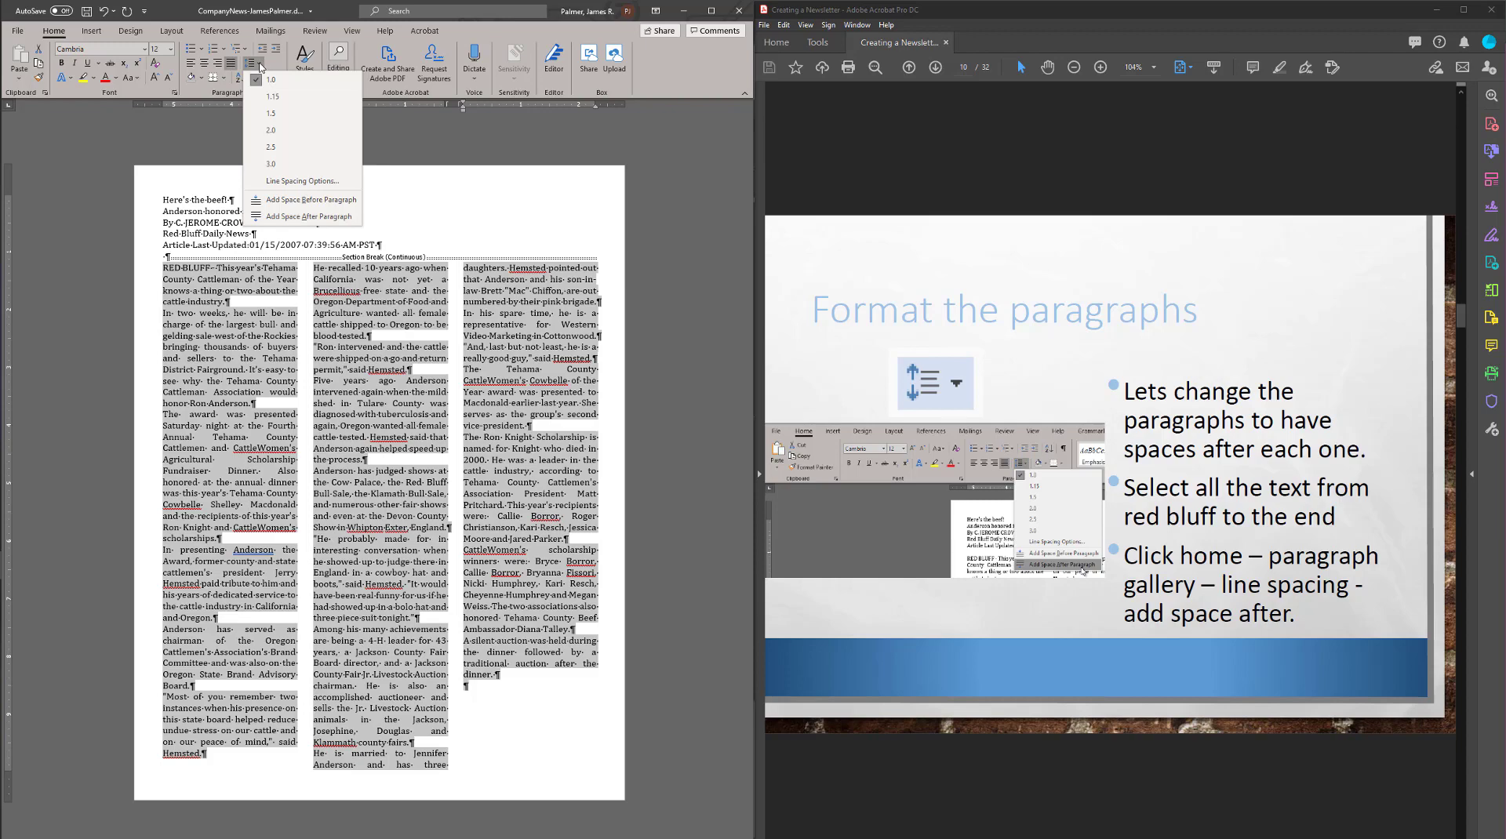
left_click(286, 217)
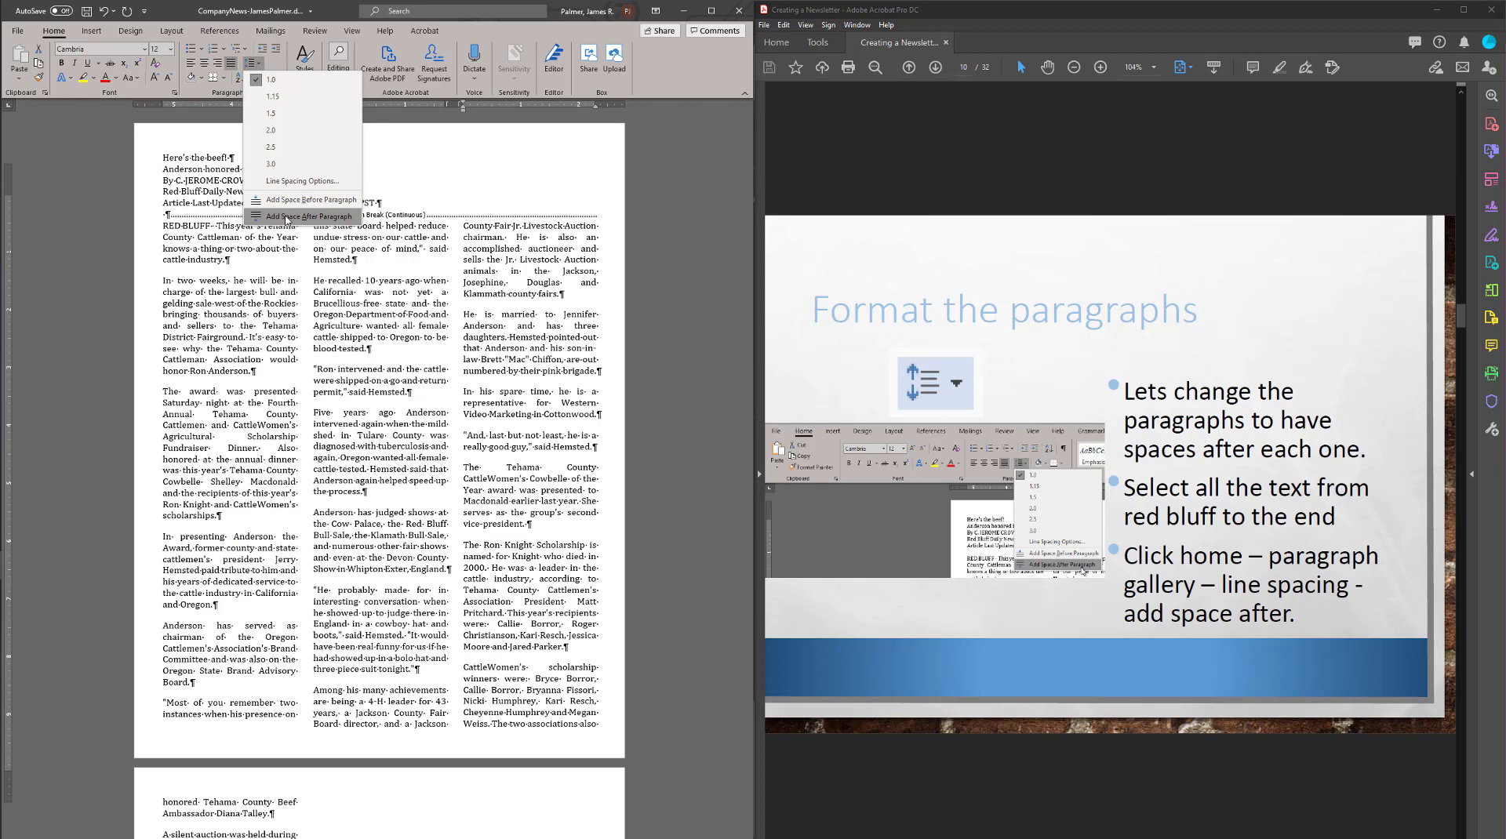
key("Escape")
key("ctrl+shift+End")
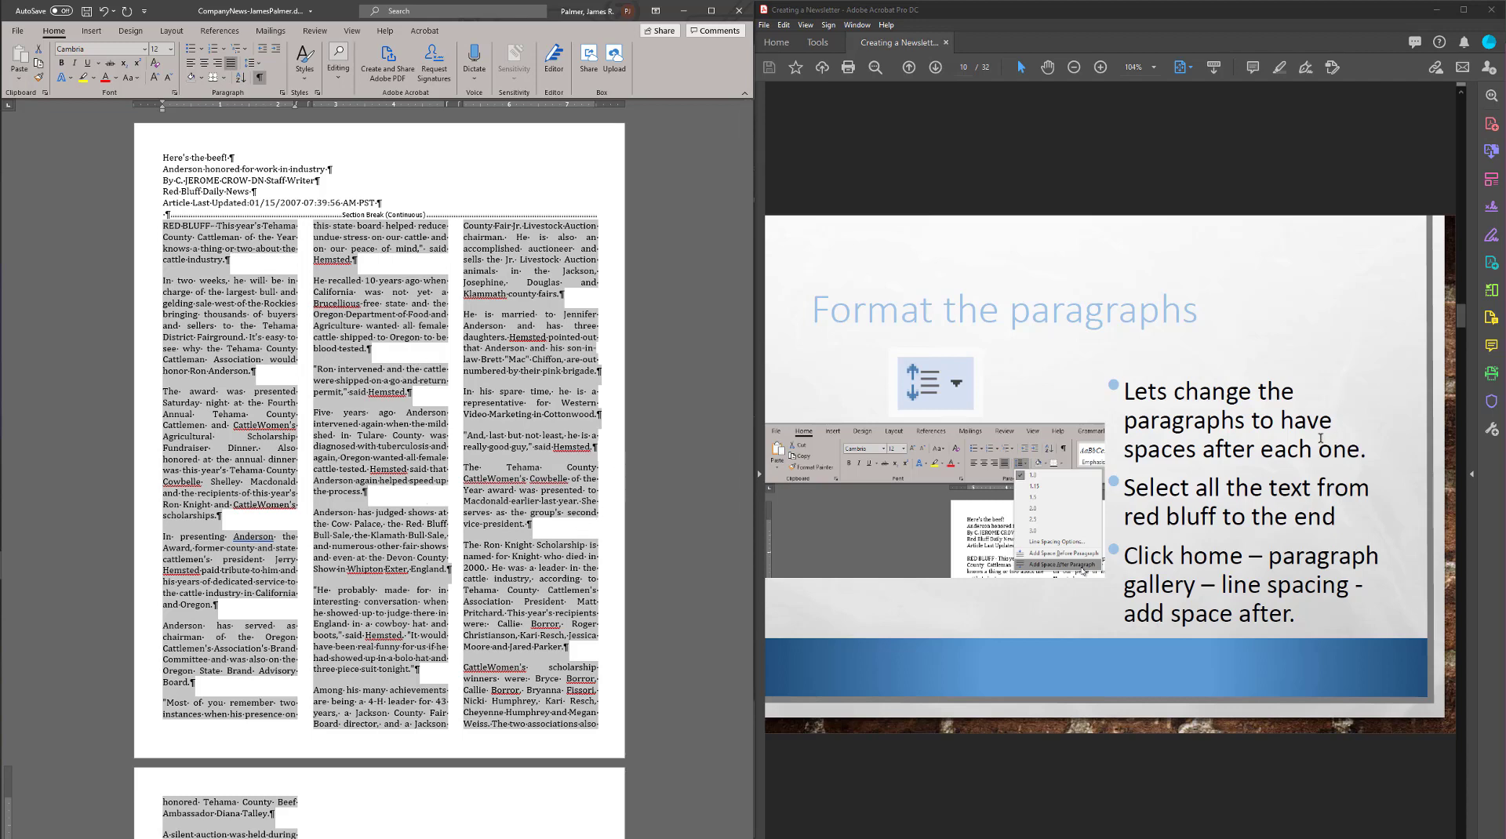
Select the title line "Here's the beef!" above the article in preparation for inserting an object.
scroll(1320, 438, "down", 1)
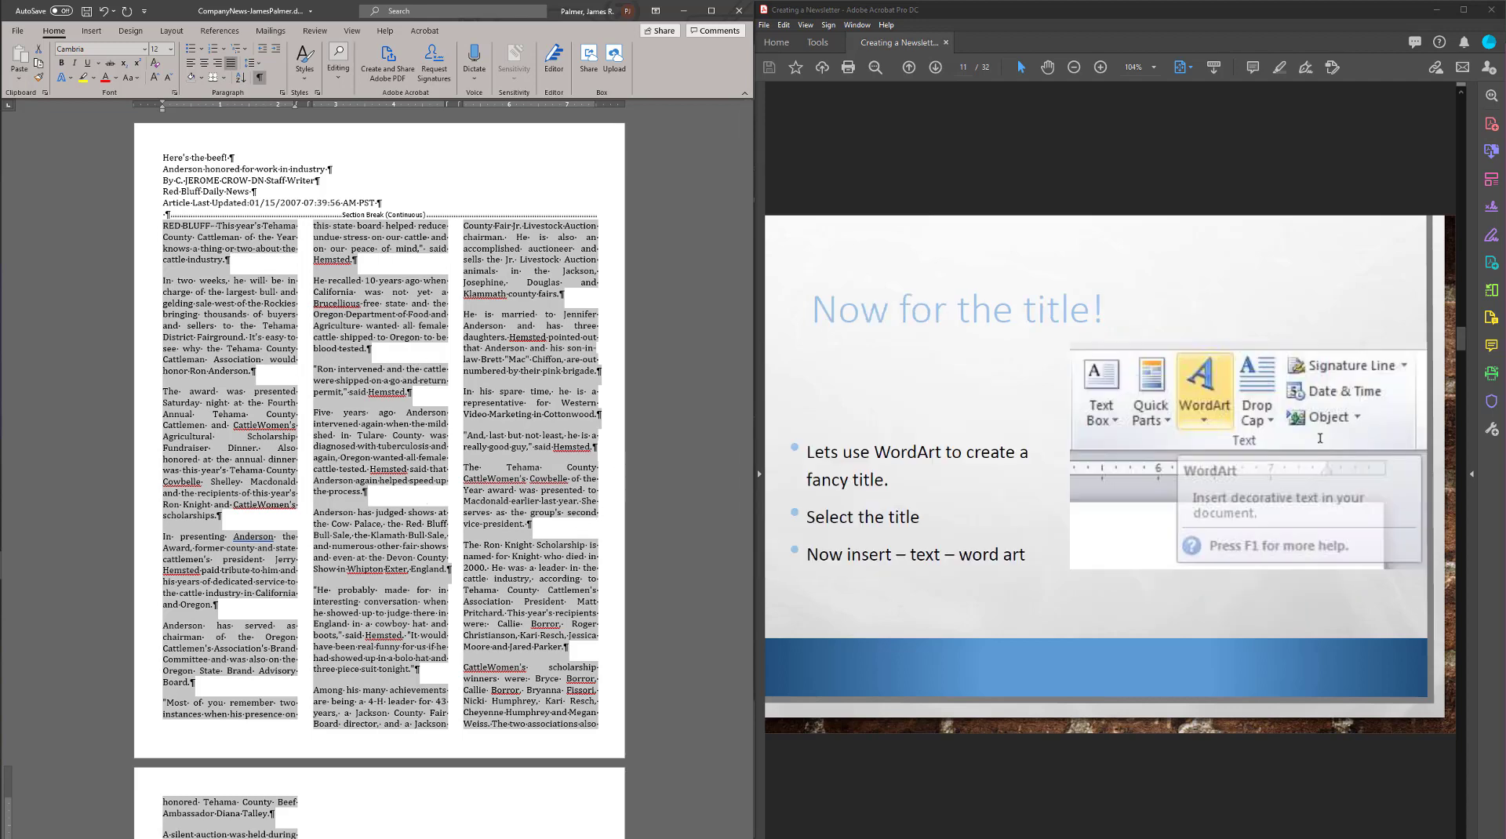
left_click(267, 273)
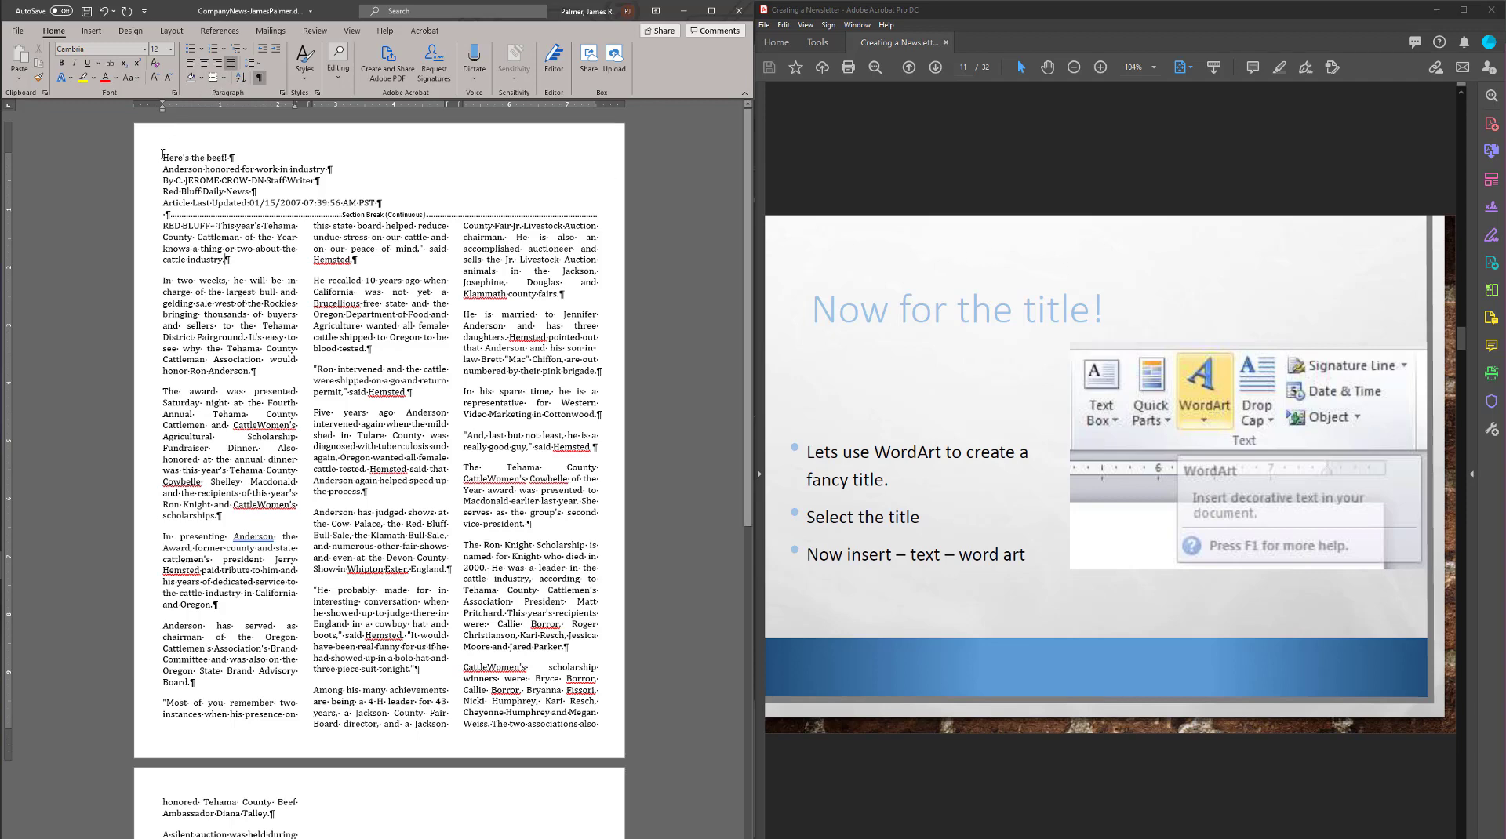
left_click(220, 169)
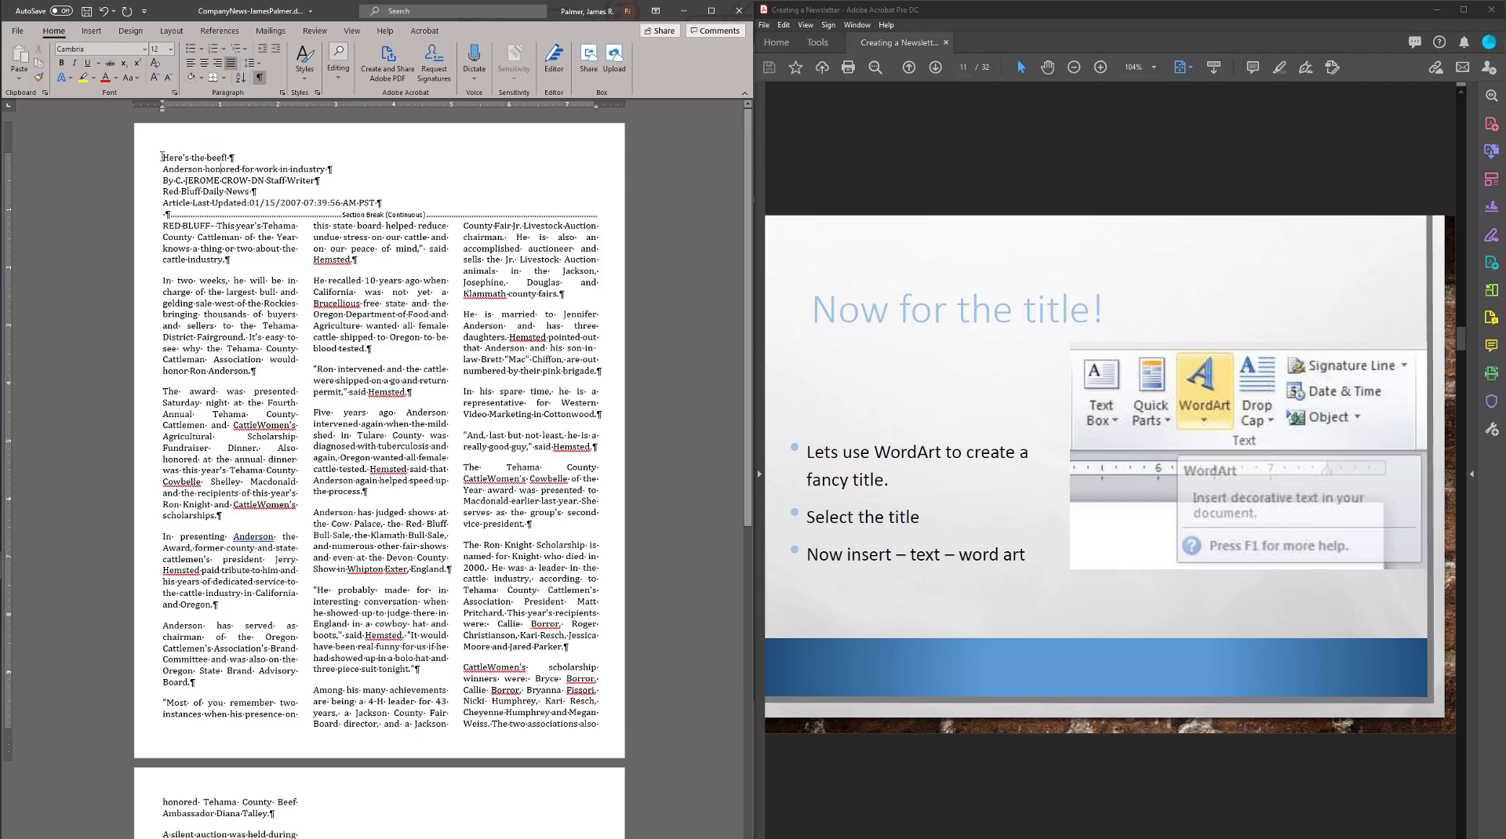
left_click_drag(162, 157, 234, 157)
right_click(218, 159)
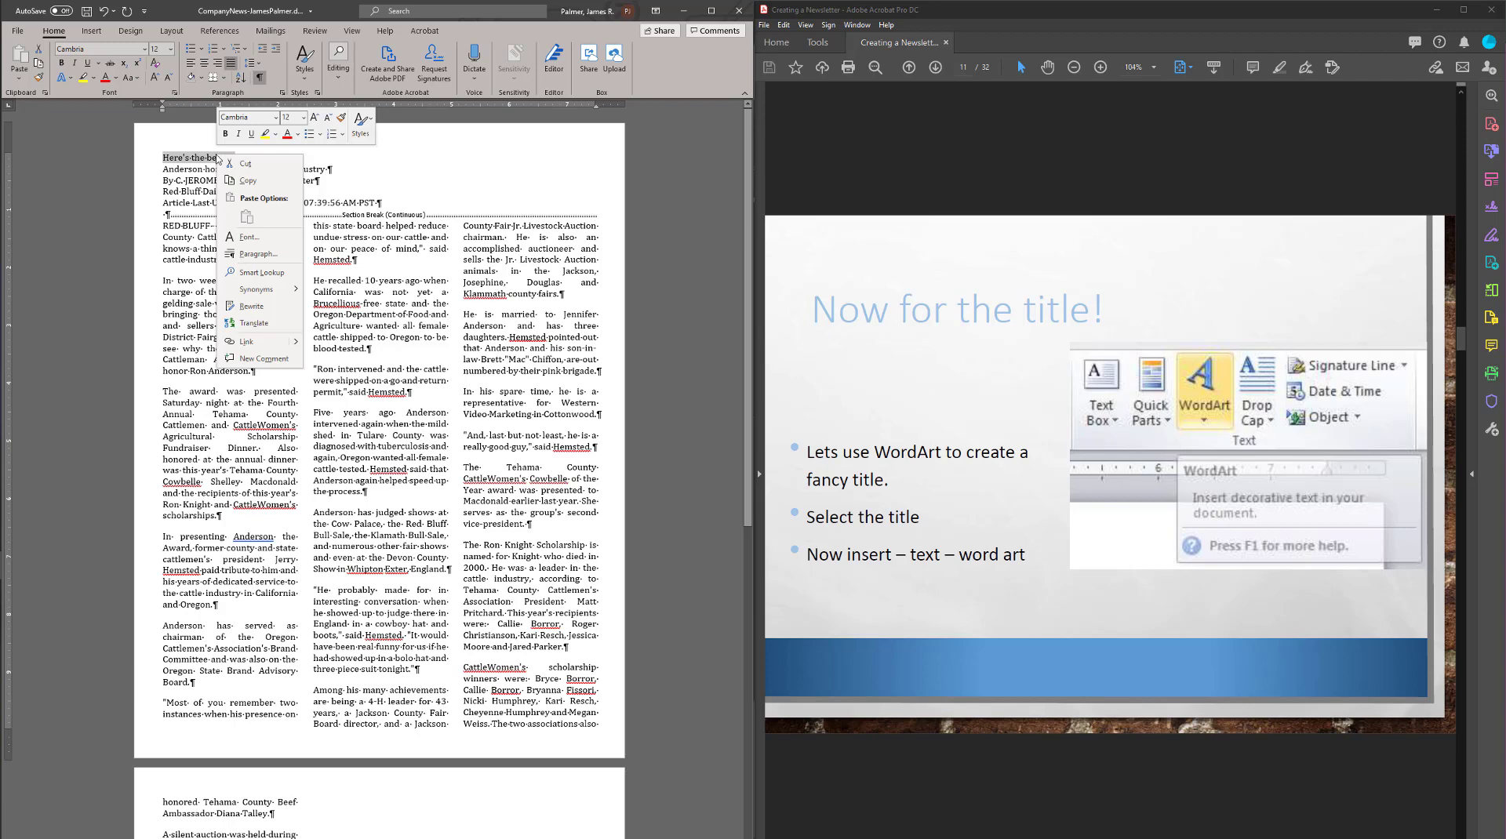
key("Escape")
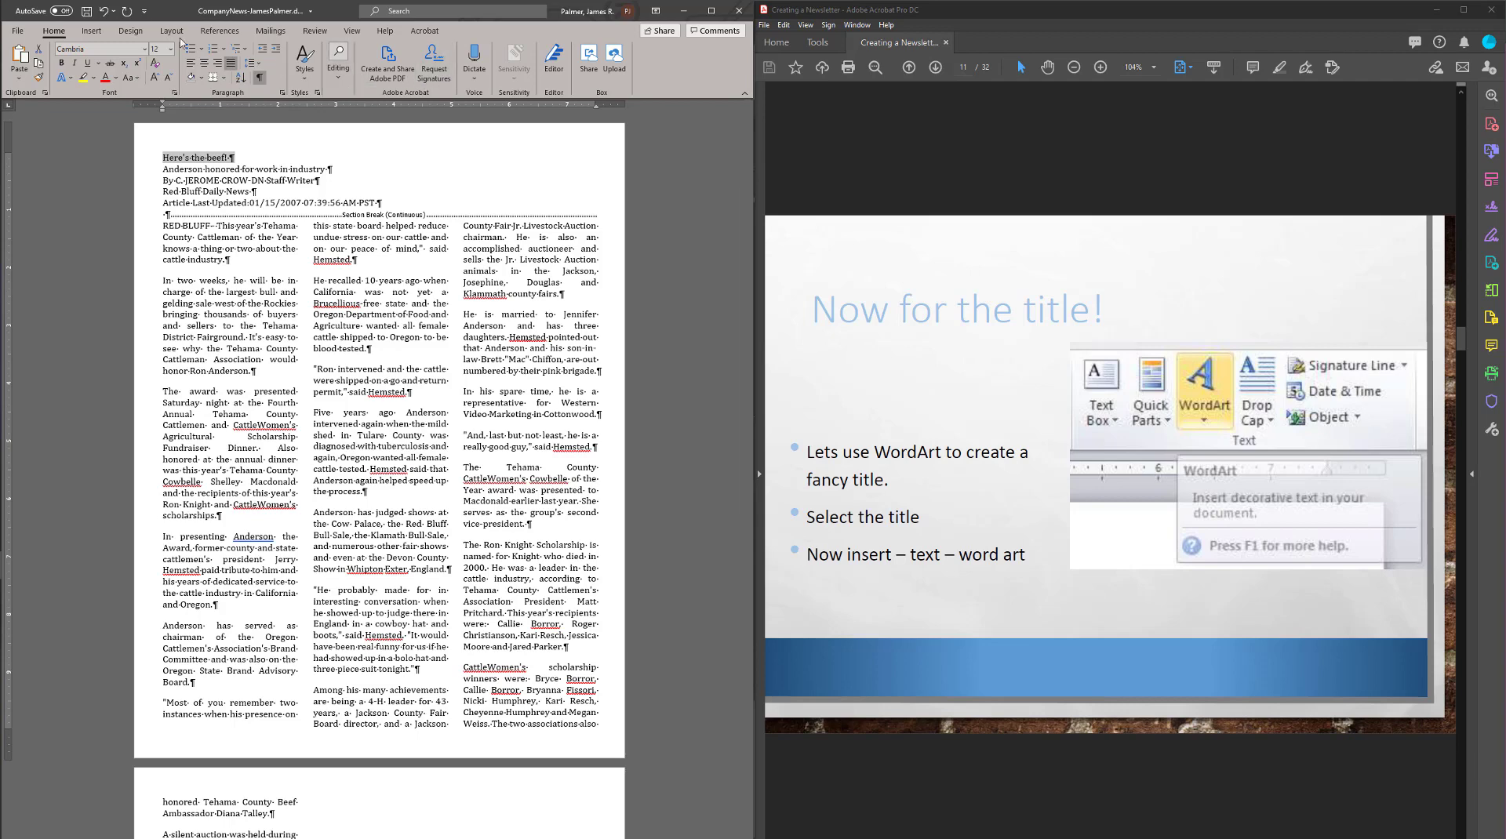
left_click(88, 32)
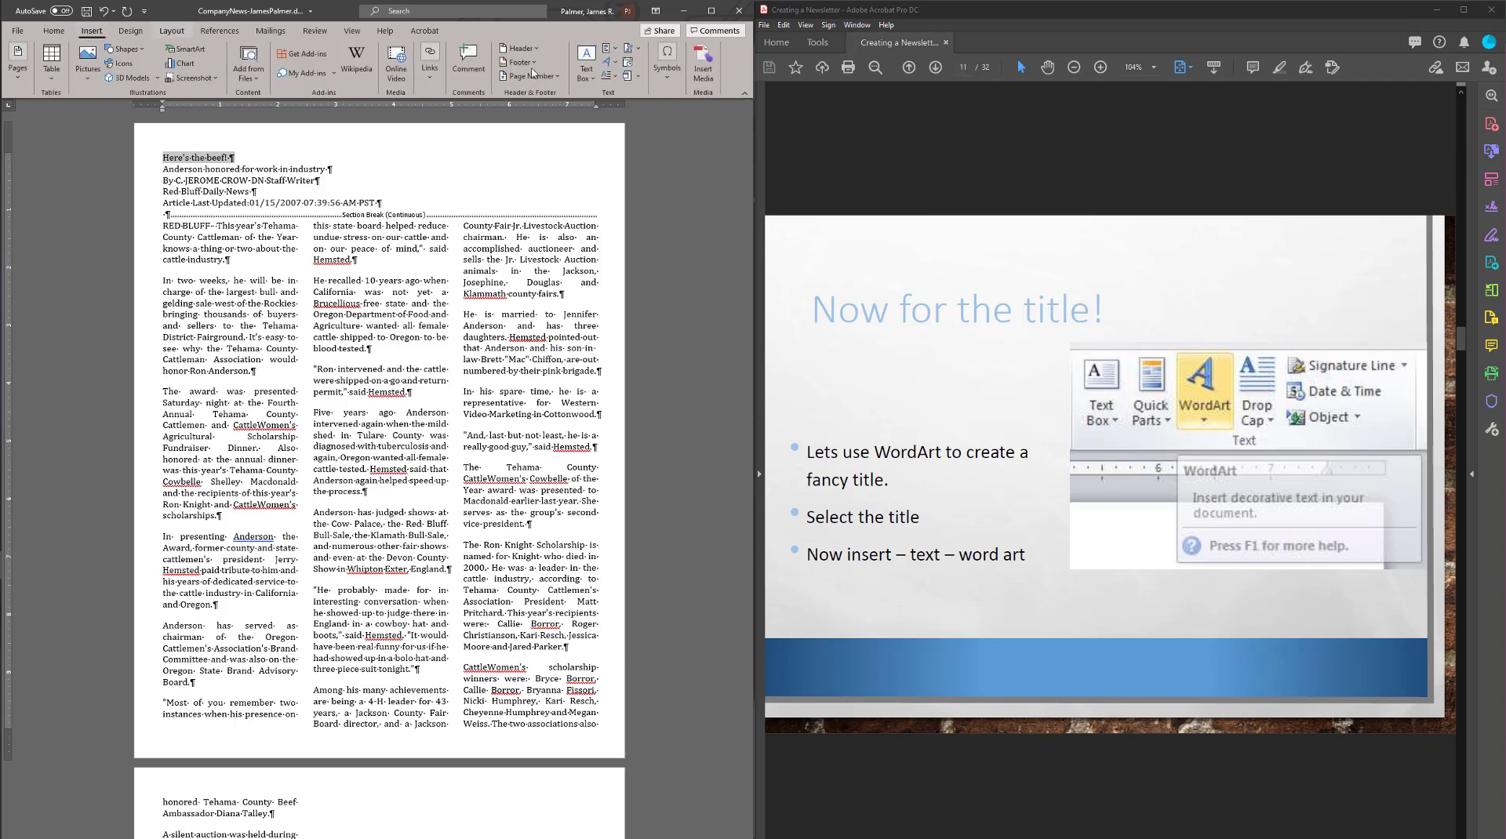
left_click(711, 11)
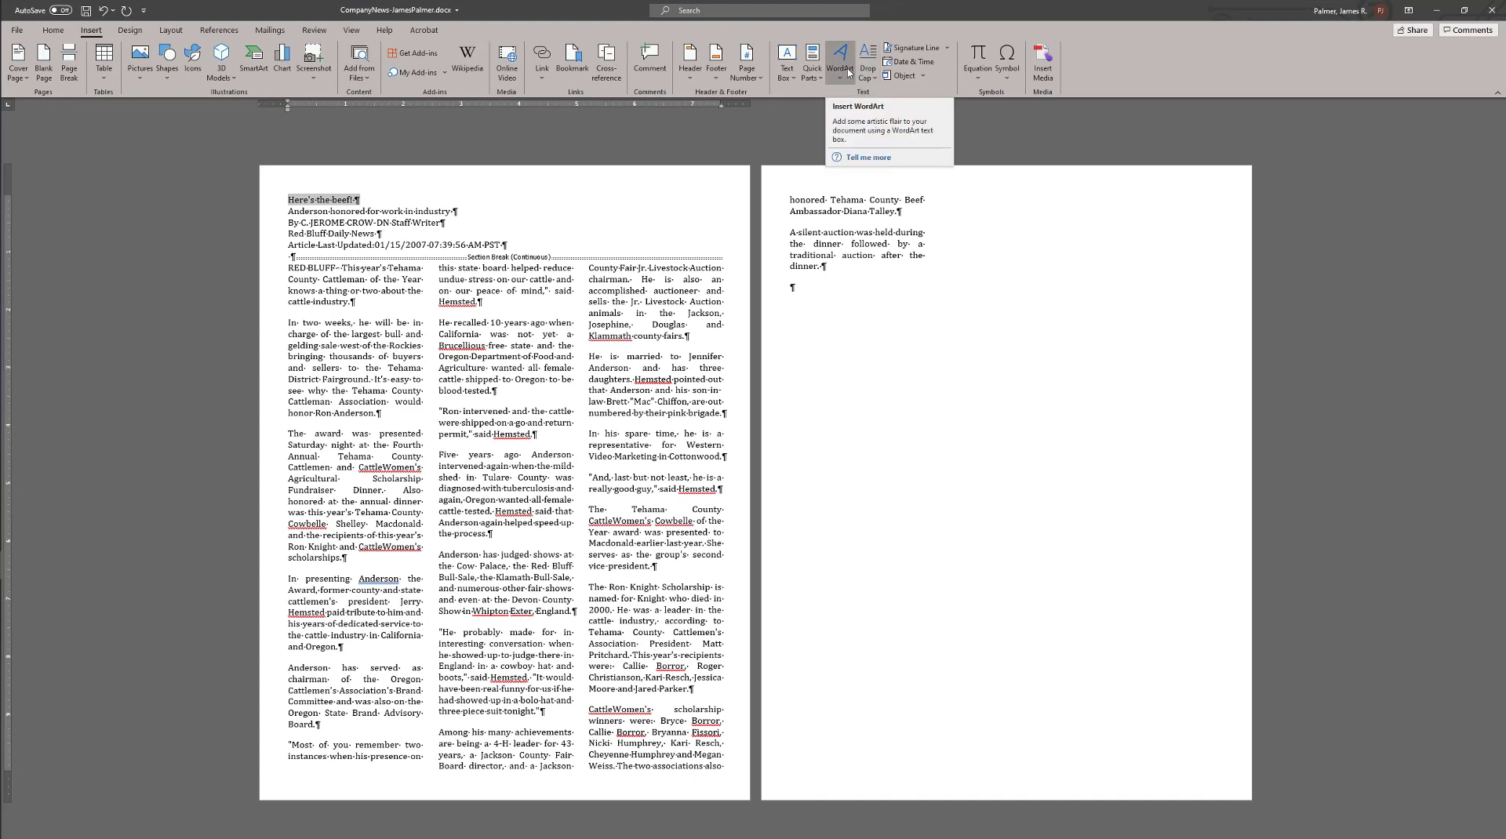
left_click(837, 80)
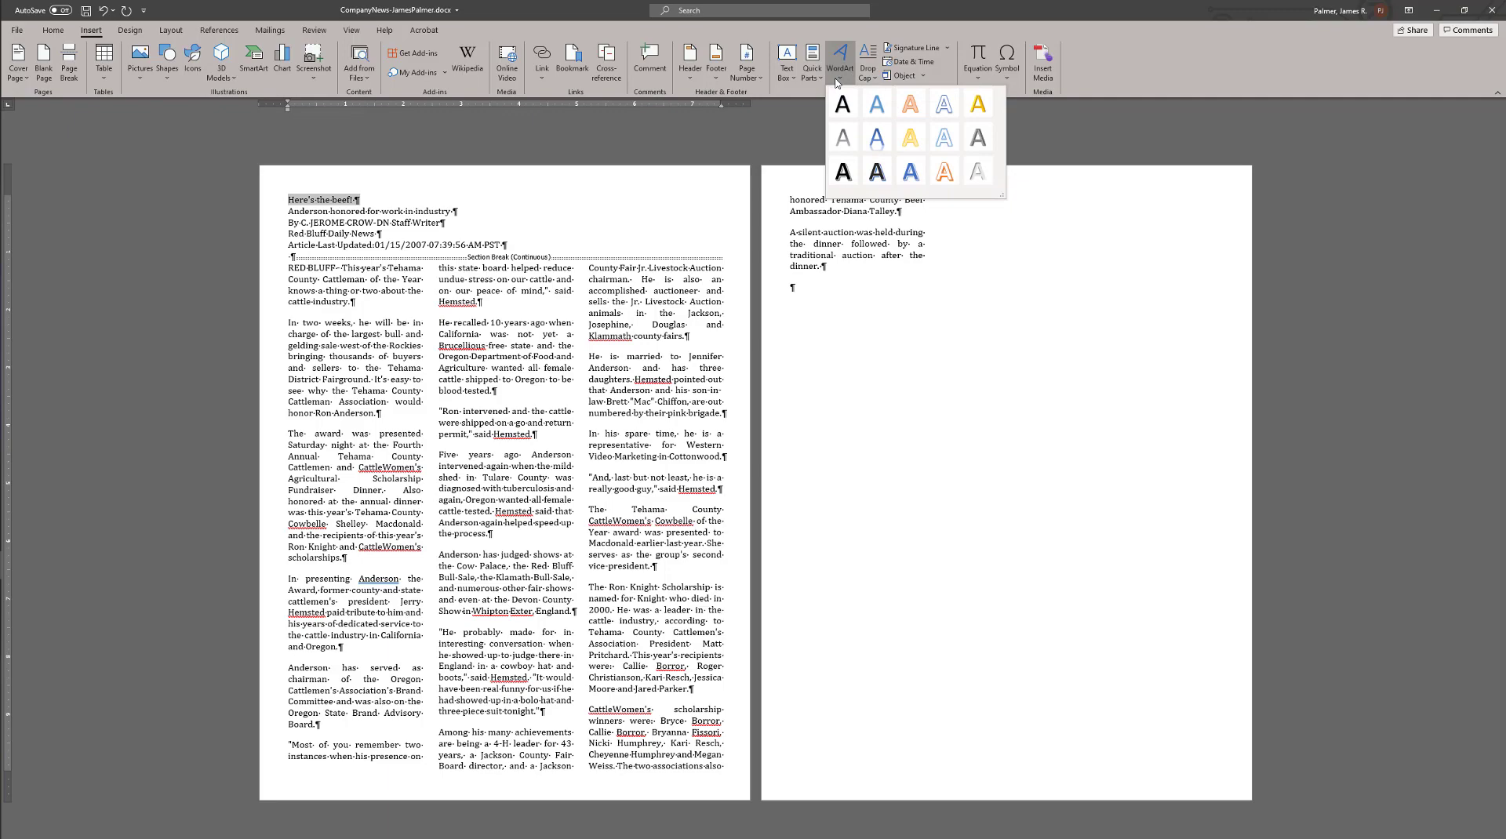
left_click(1464, 11)
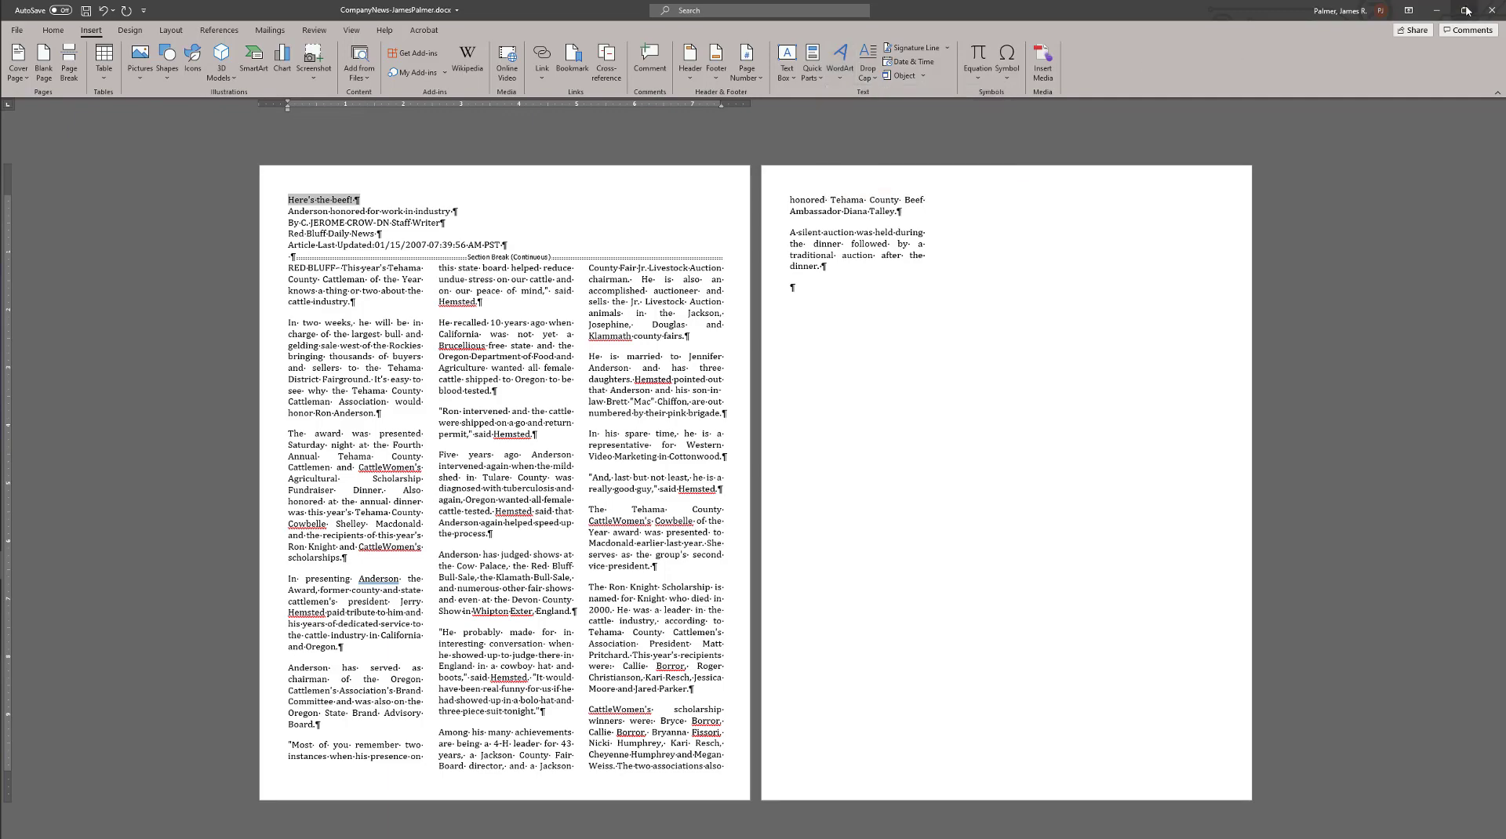
left_click_drag(863, 31, 2, 149)
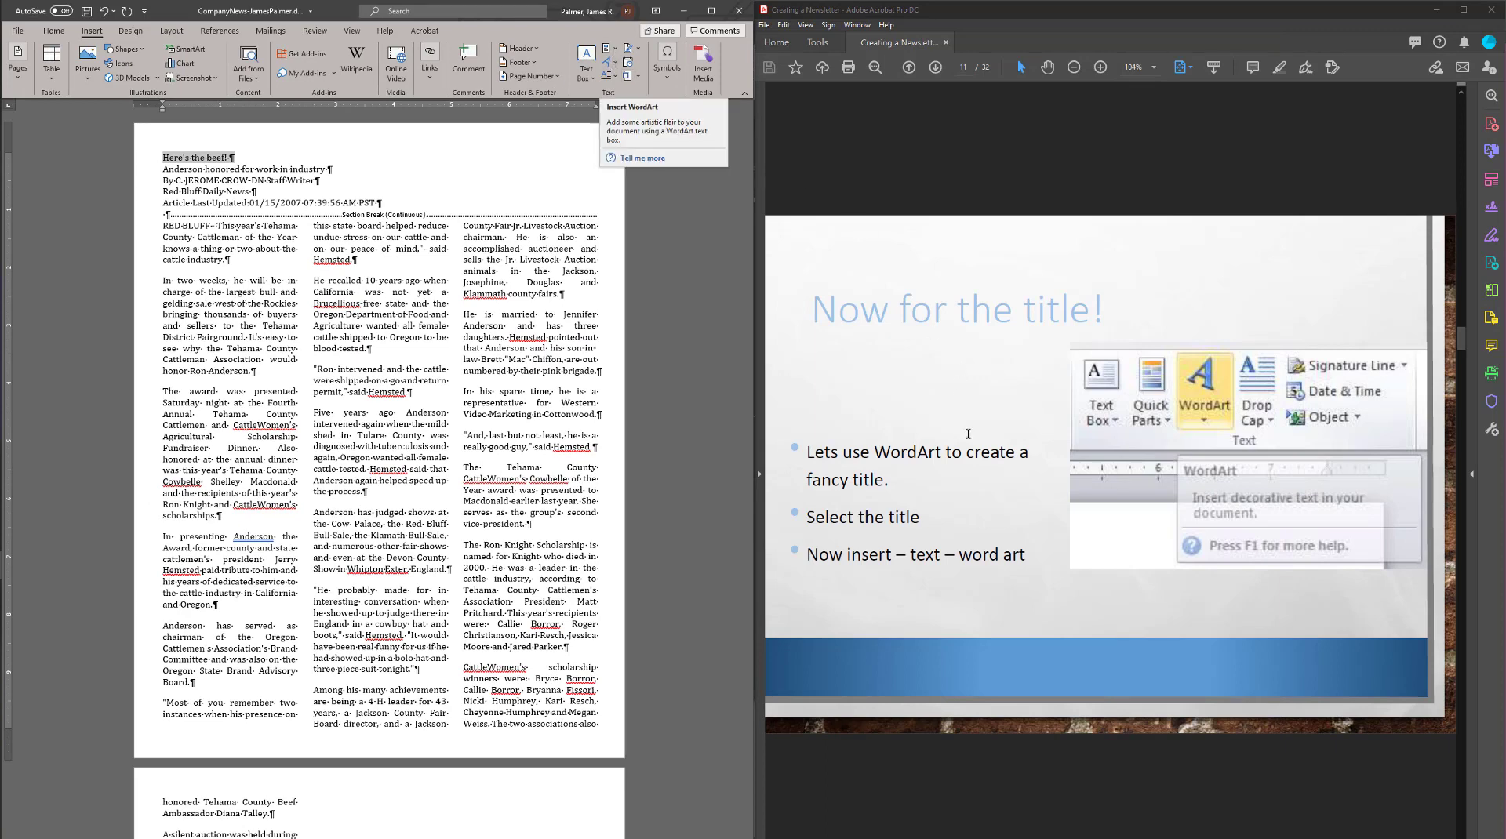
Convert the selected title into WordArt with the gold gradient fill and gold outline style (Accent color 4).
scroll(949, 411, "down", 1)
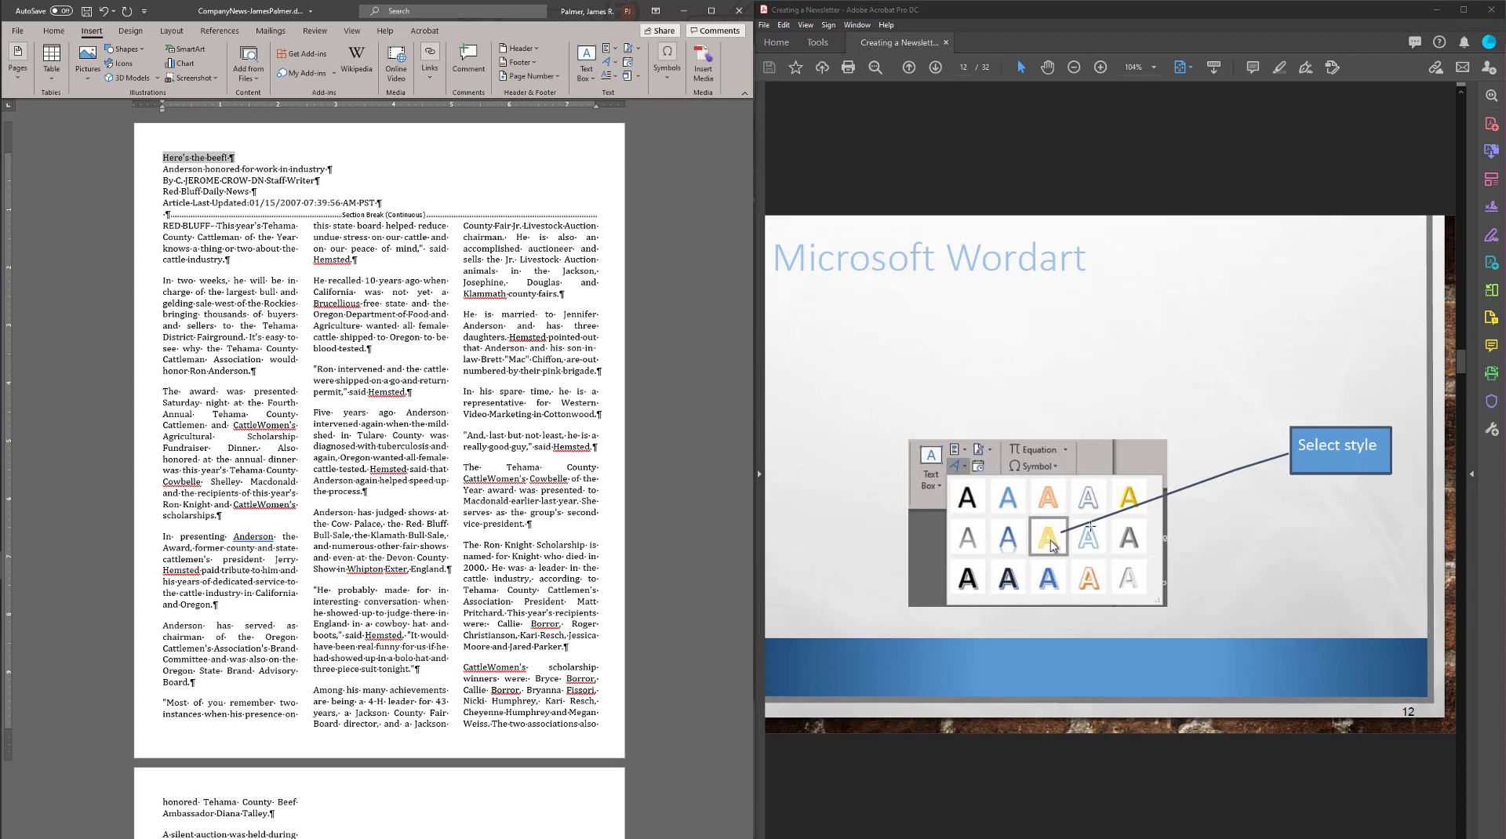
left_click(615, 64)
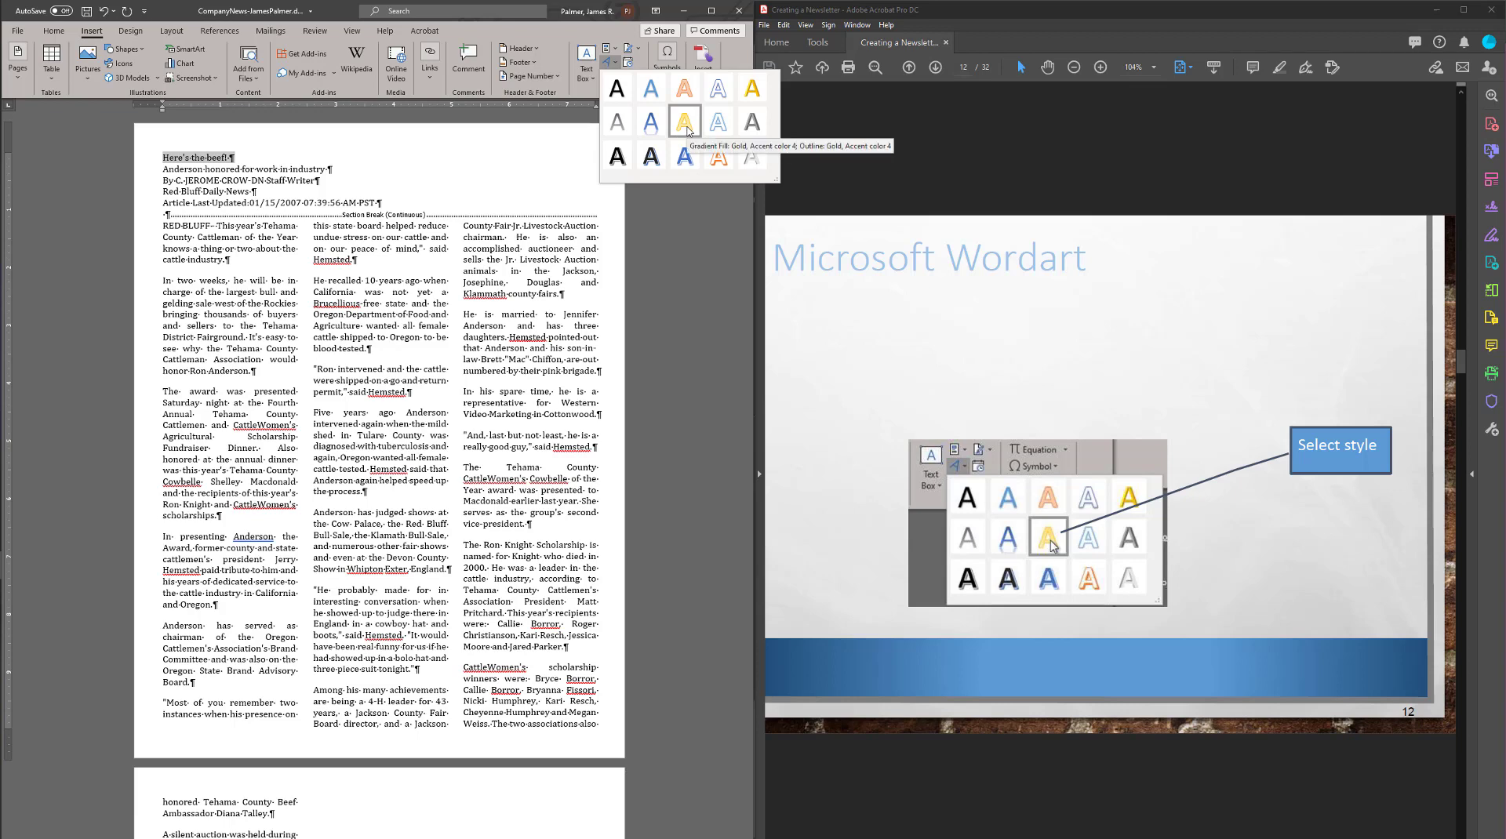
left_click(685, 123)
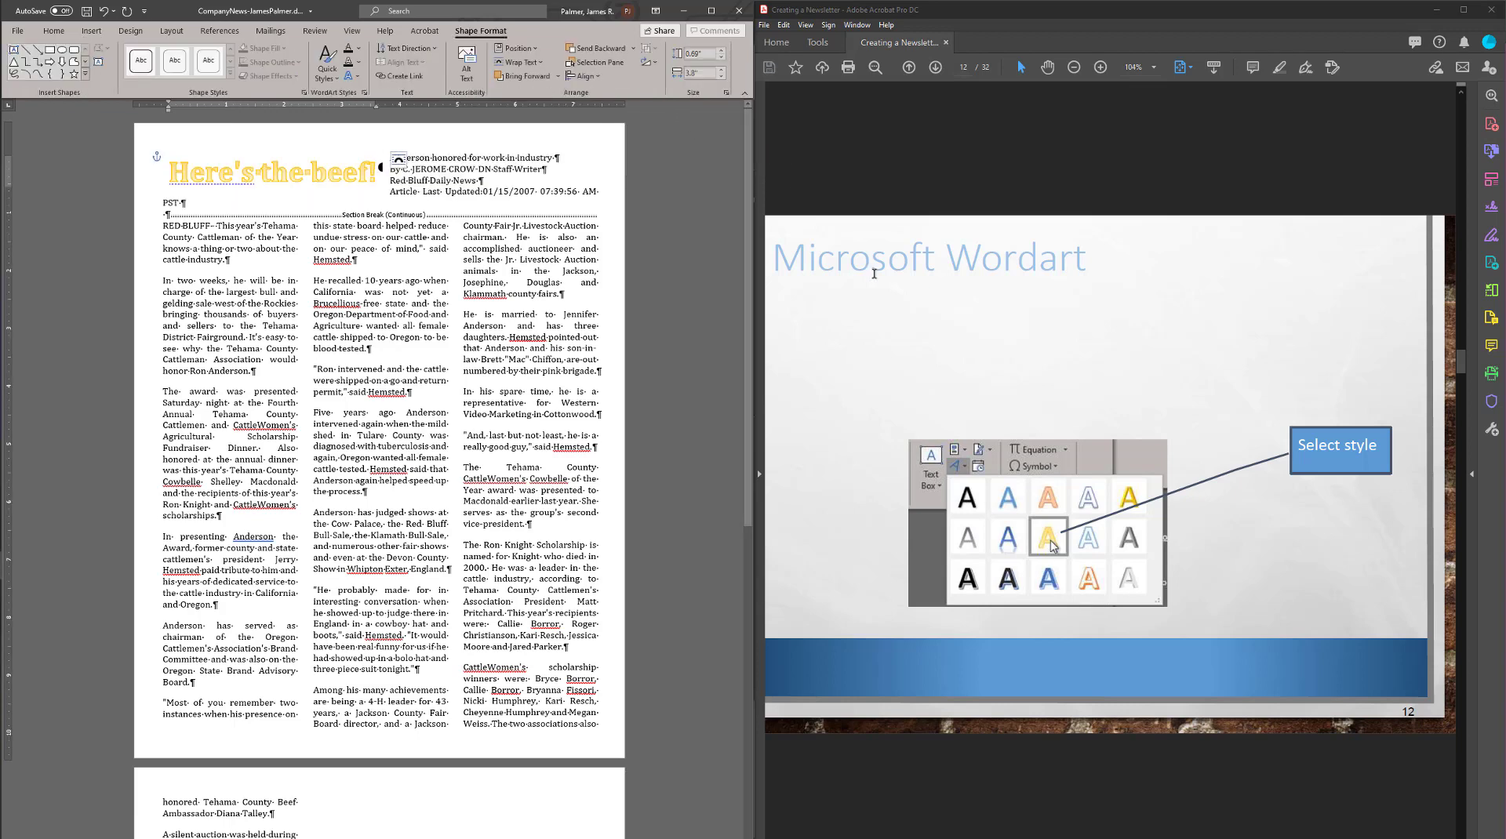
Select all the text inside the "Here's the beef!" WordArt title.
scroll(1316, 399, "down", 1)
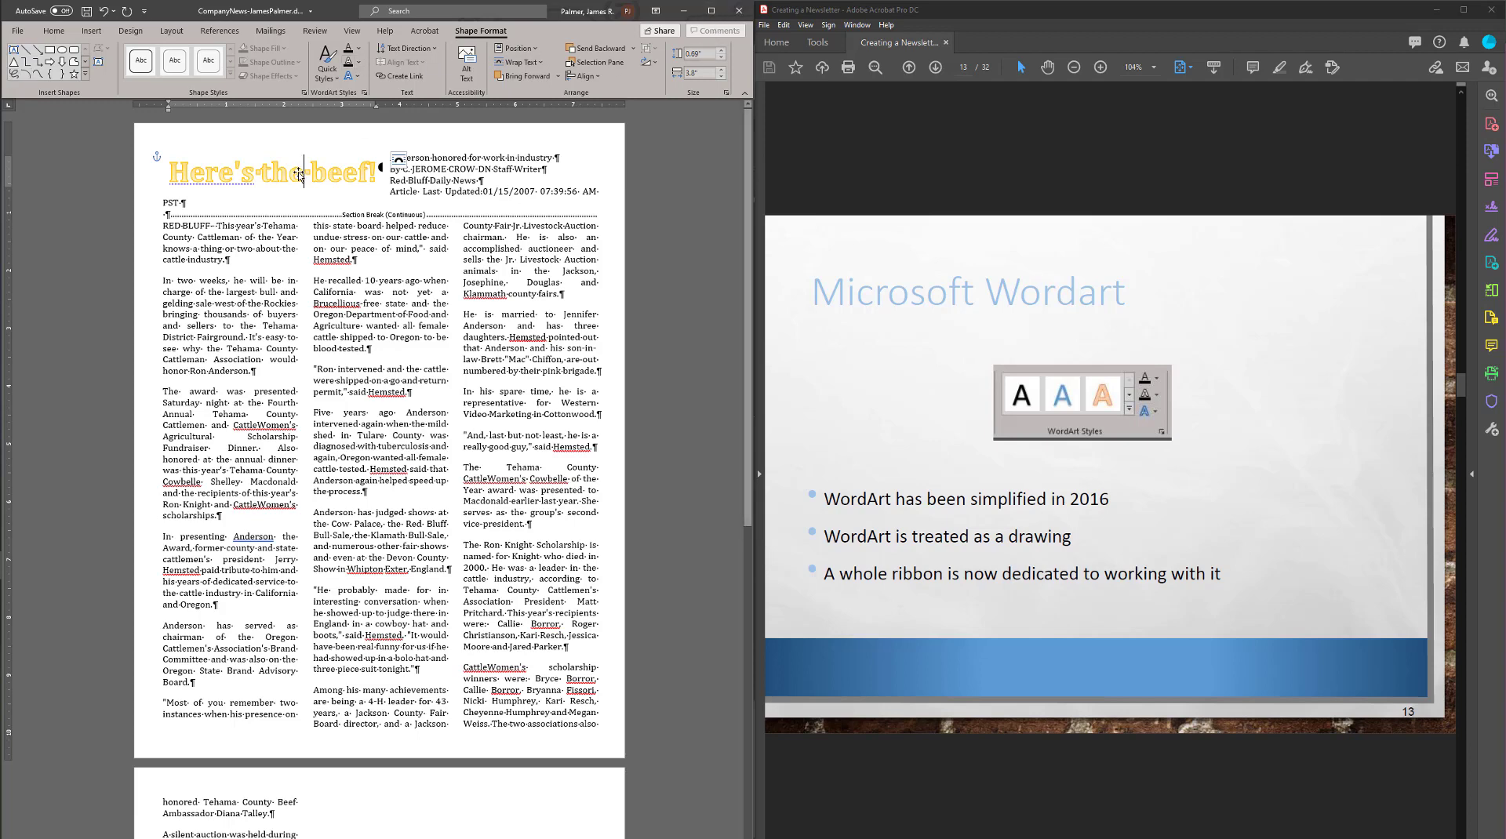
left_click(245, 174)
triple_click(247, 175)
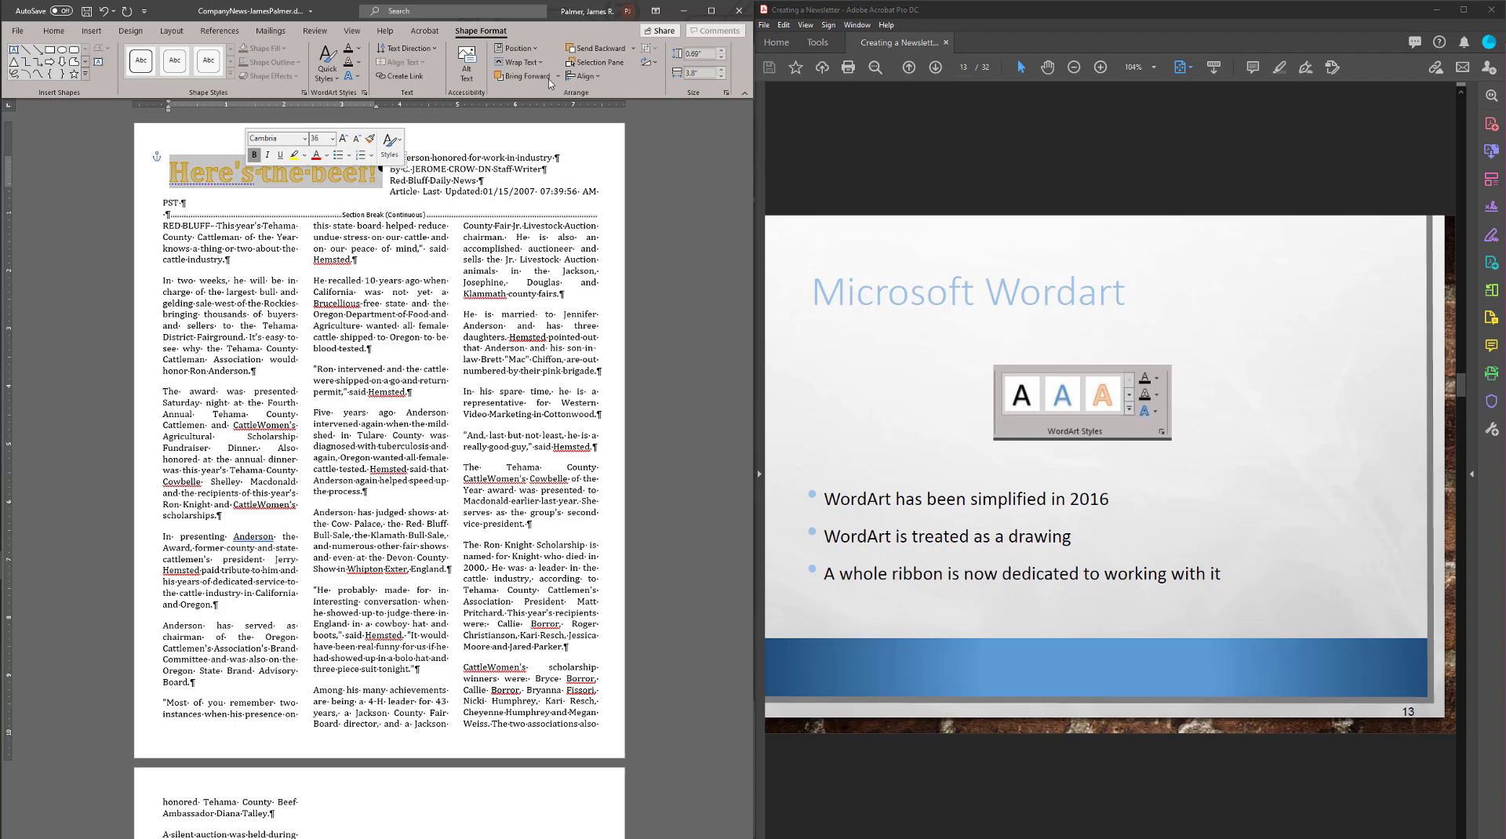
scroll(1081, 267, "down", 2)
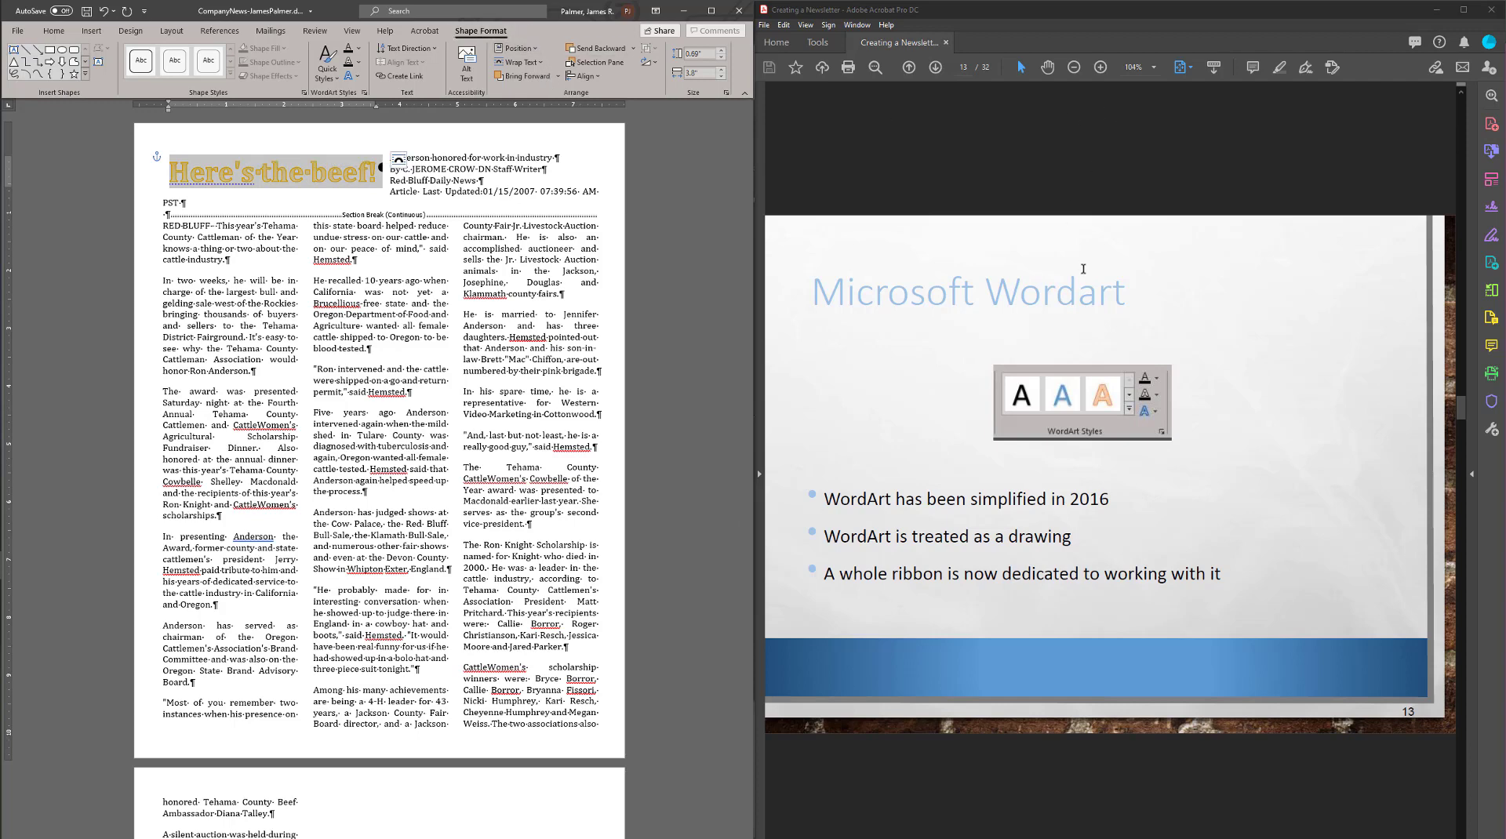
left_click(713, 11)
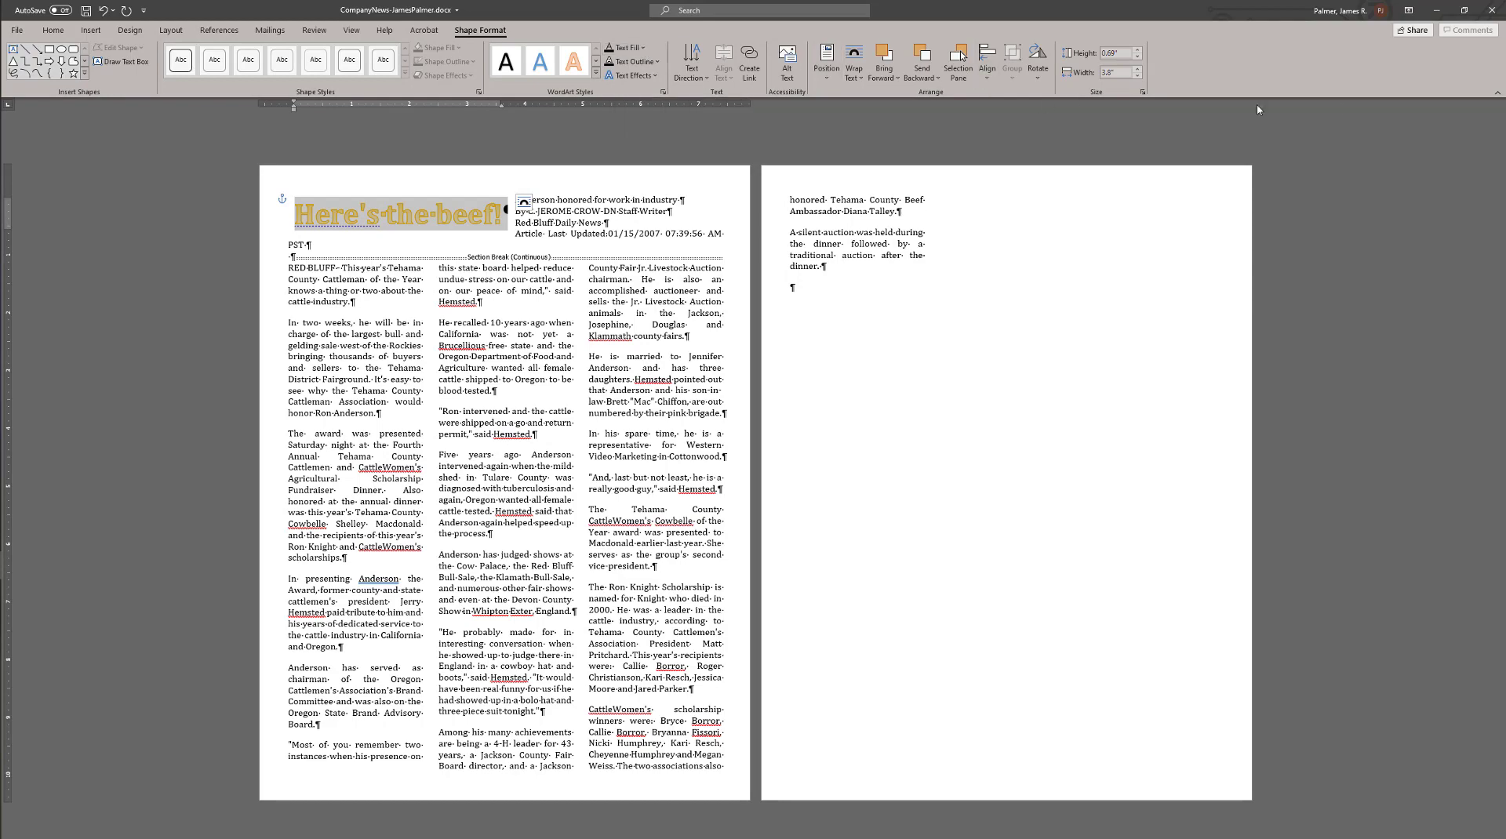
left_click(1465, 10)
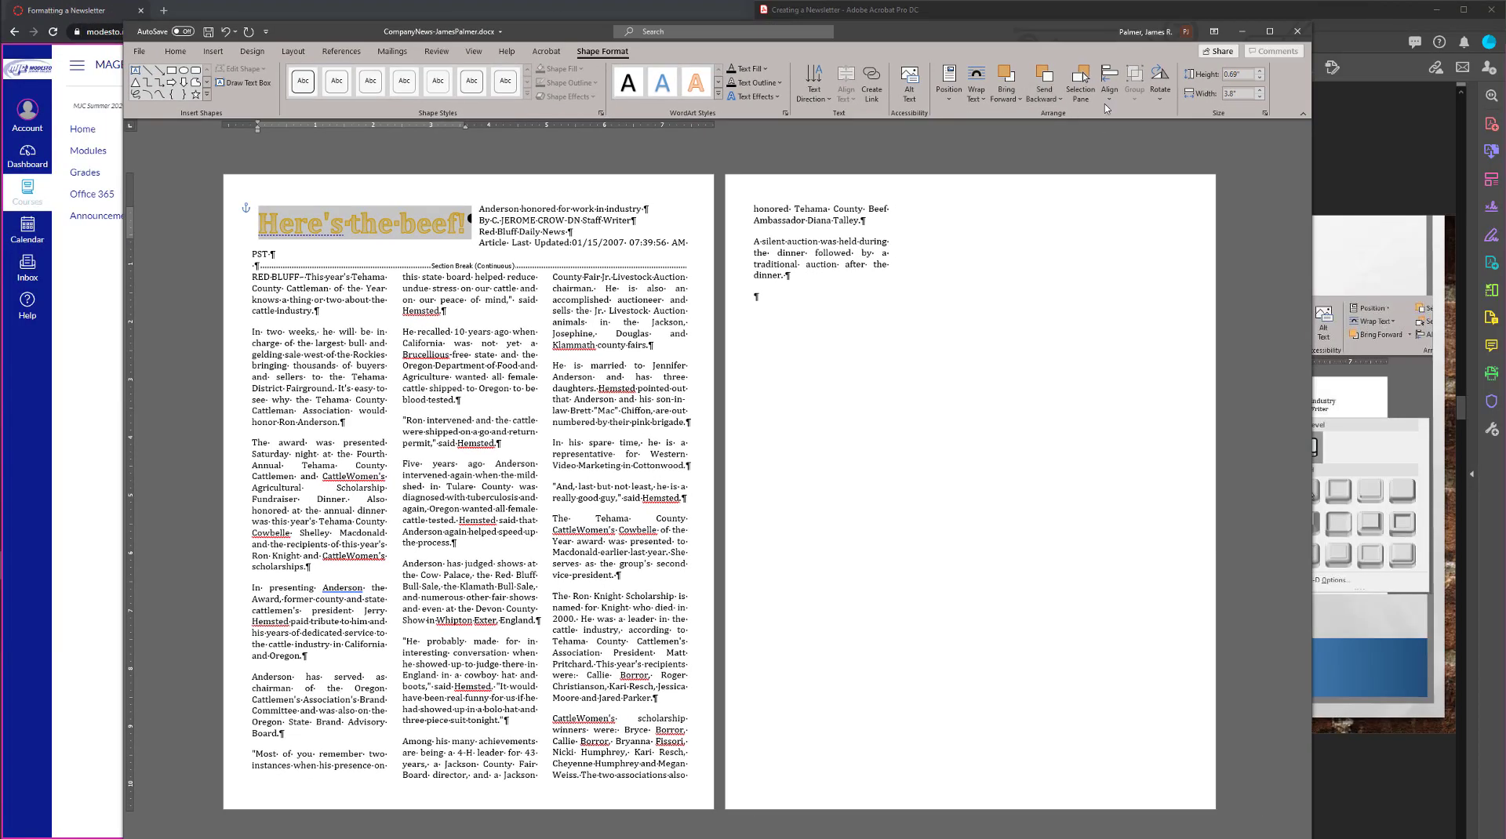
key("super+Left")
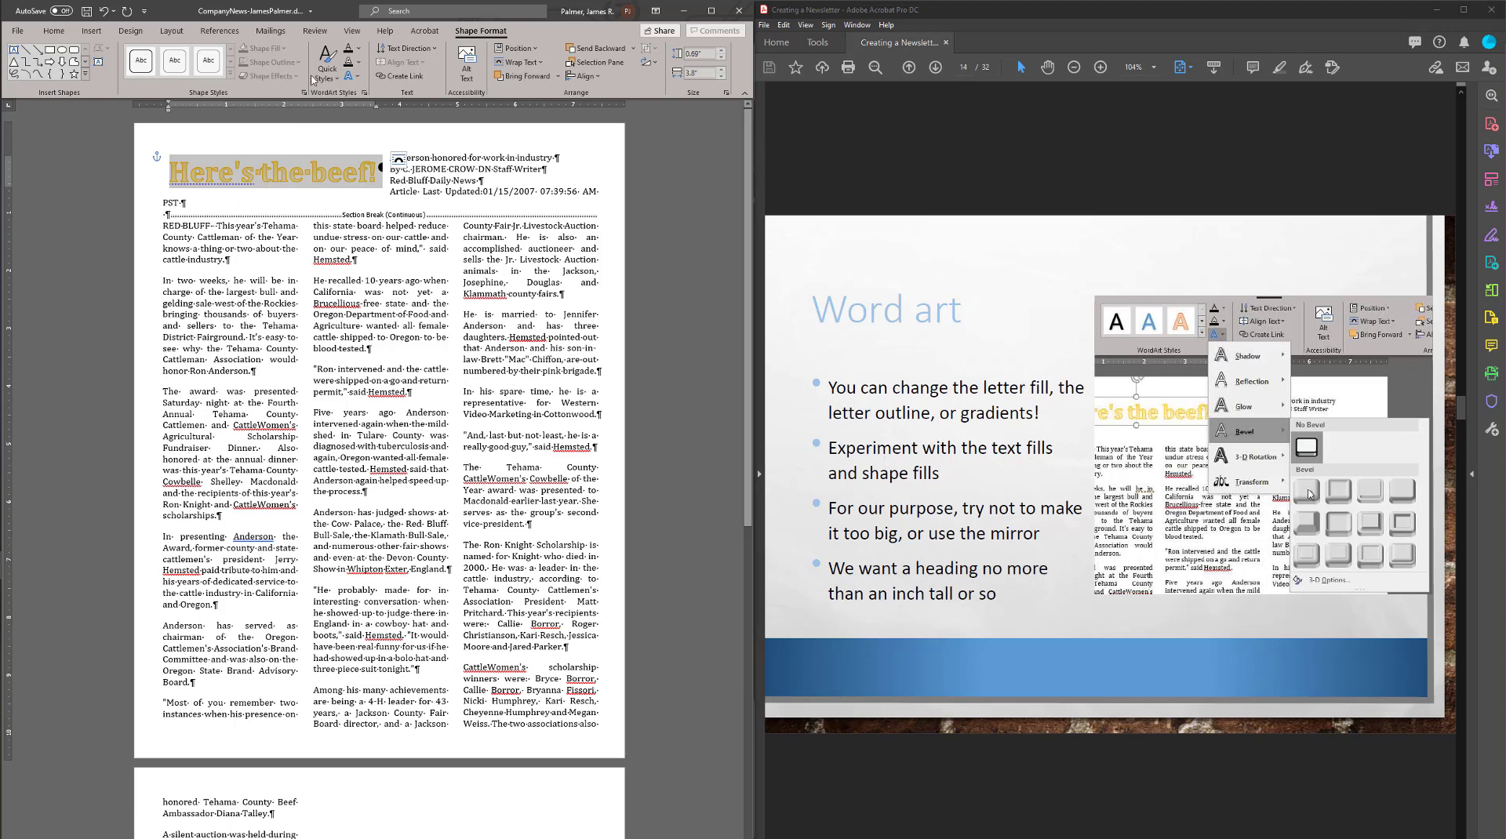
Apply the first bevel preset of the gallery's second row to the WordArt title's text.
left_click(357, 77)
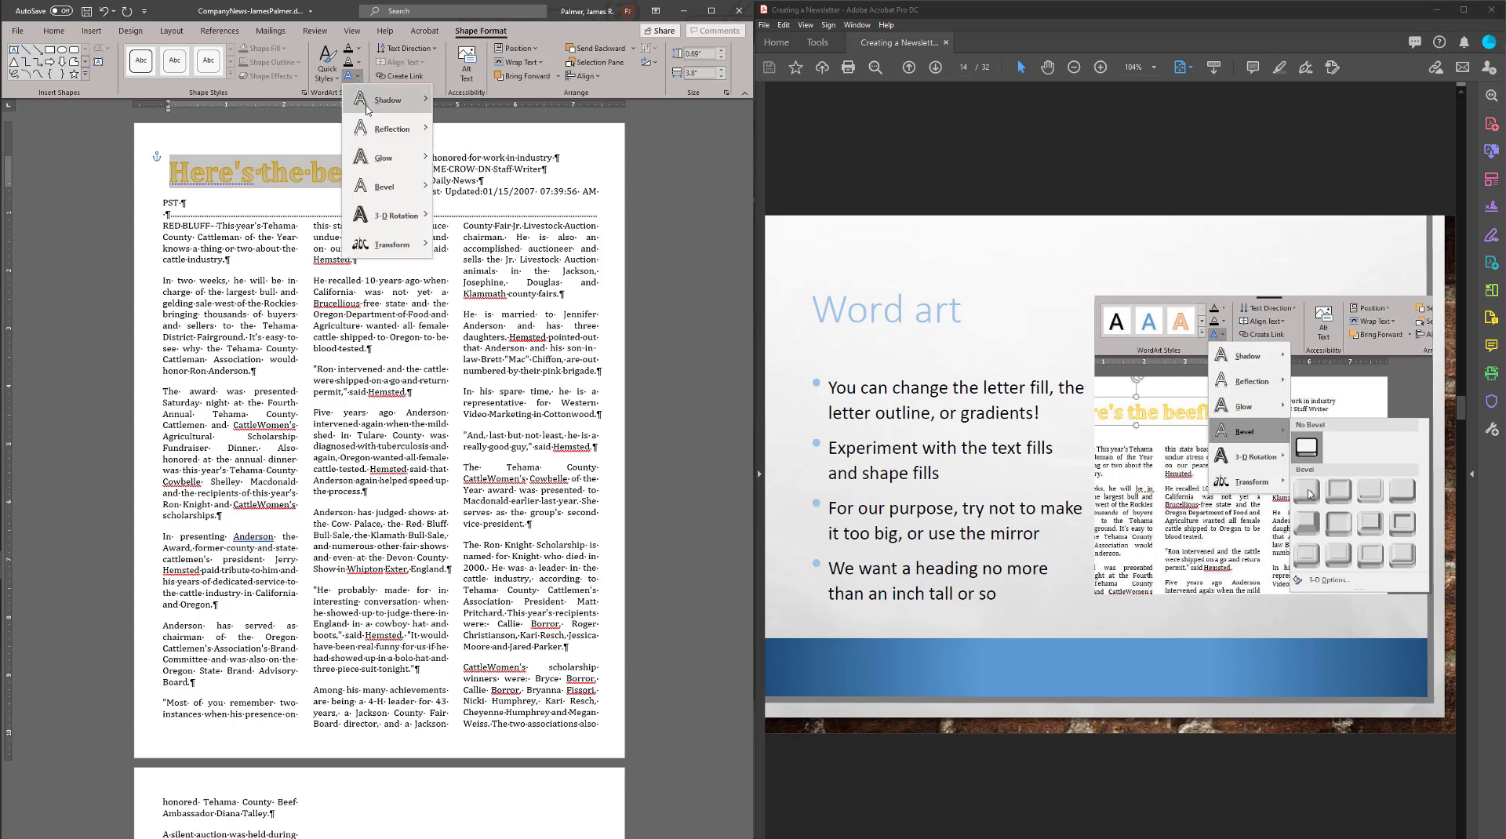
mouse_move(392, 186)
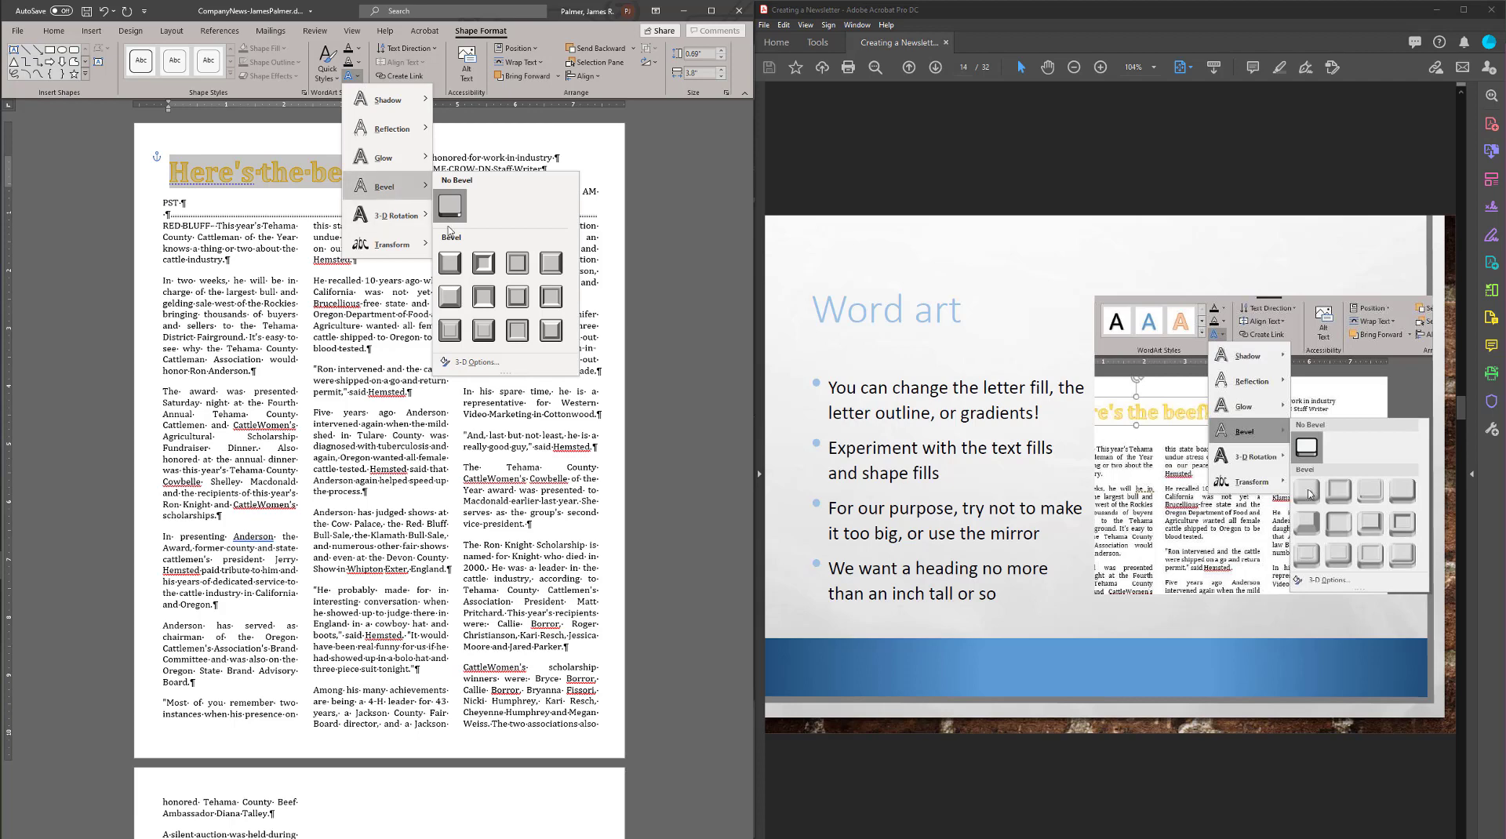
left_click(451, 298)
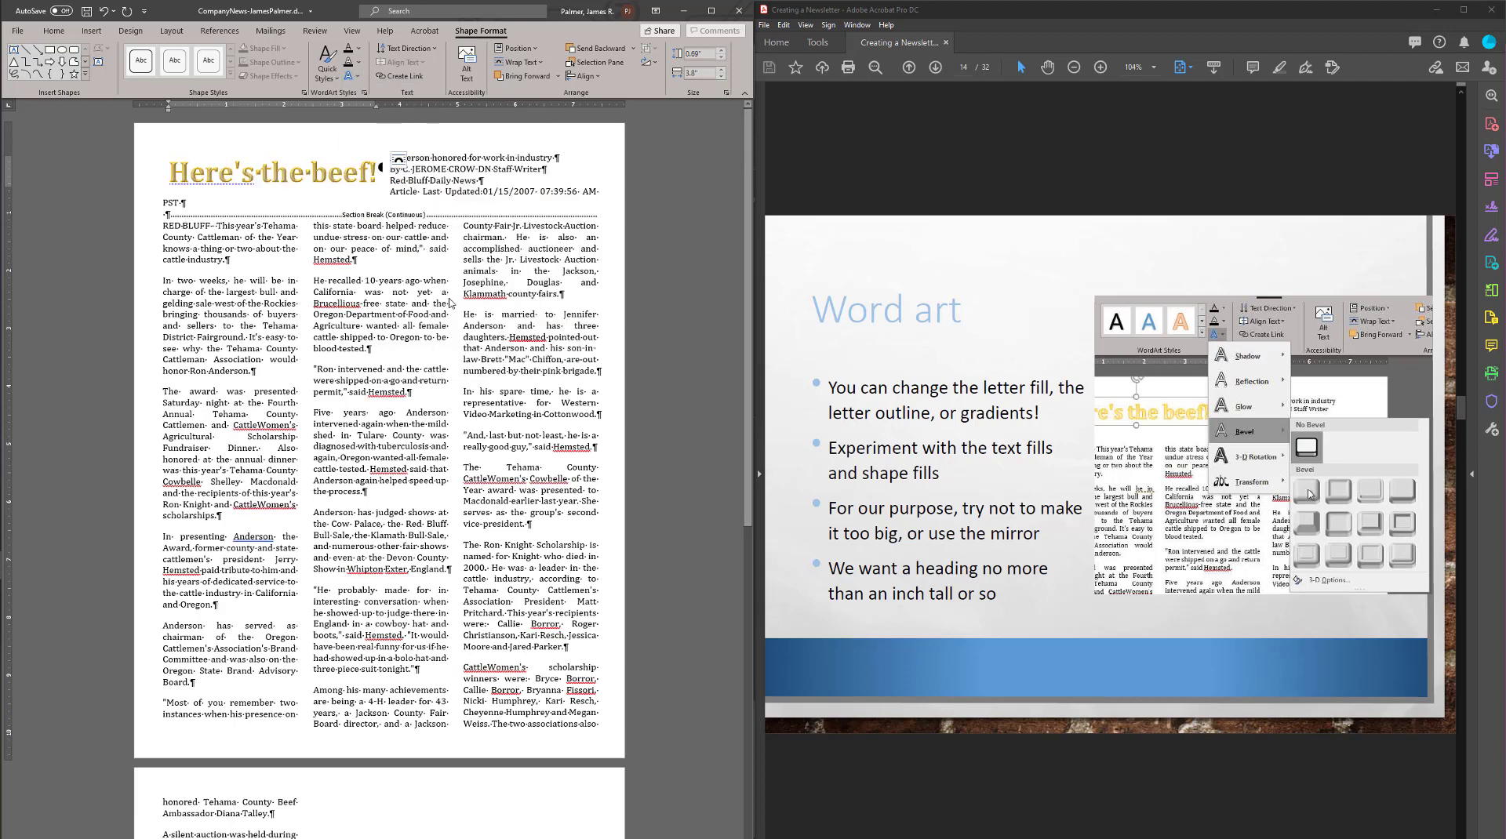
Set the text outline of the whole WordArt title to black.
left_click_drag(376, 172, 170, 173)
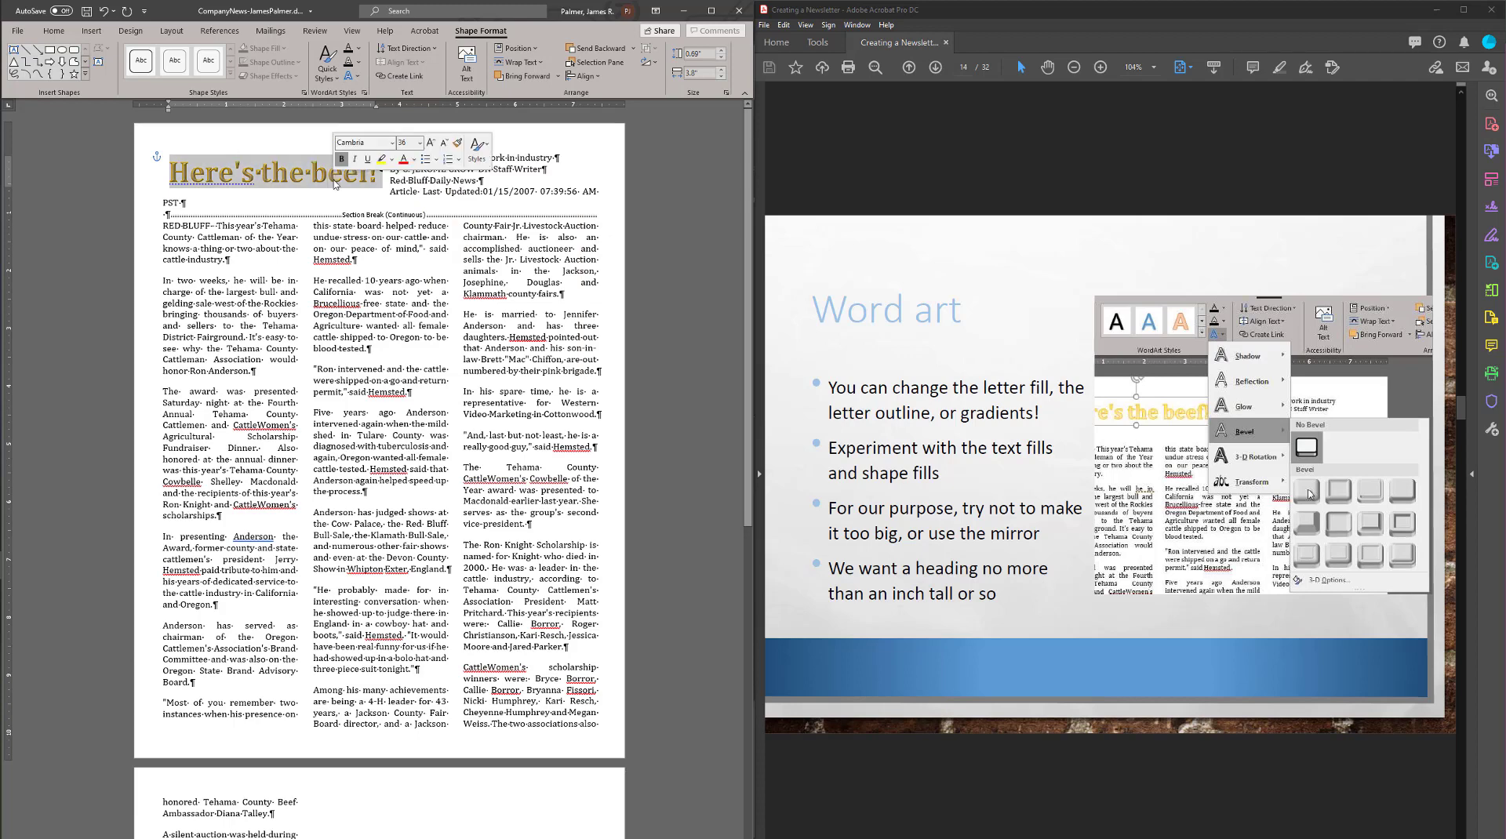
left_click(359, 63)
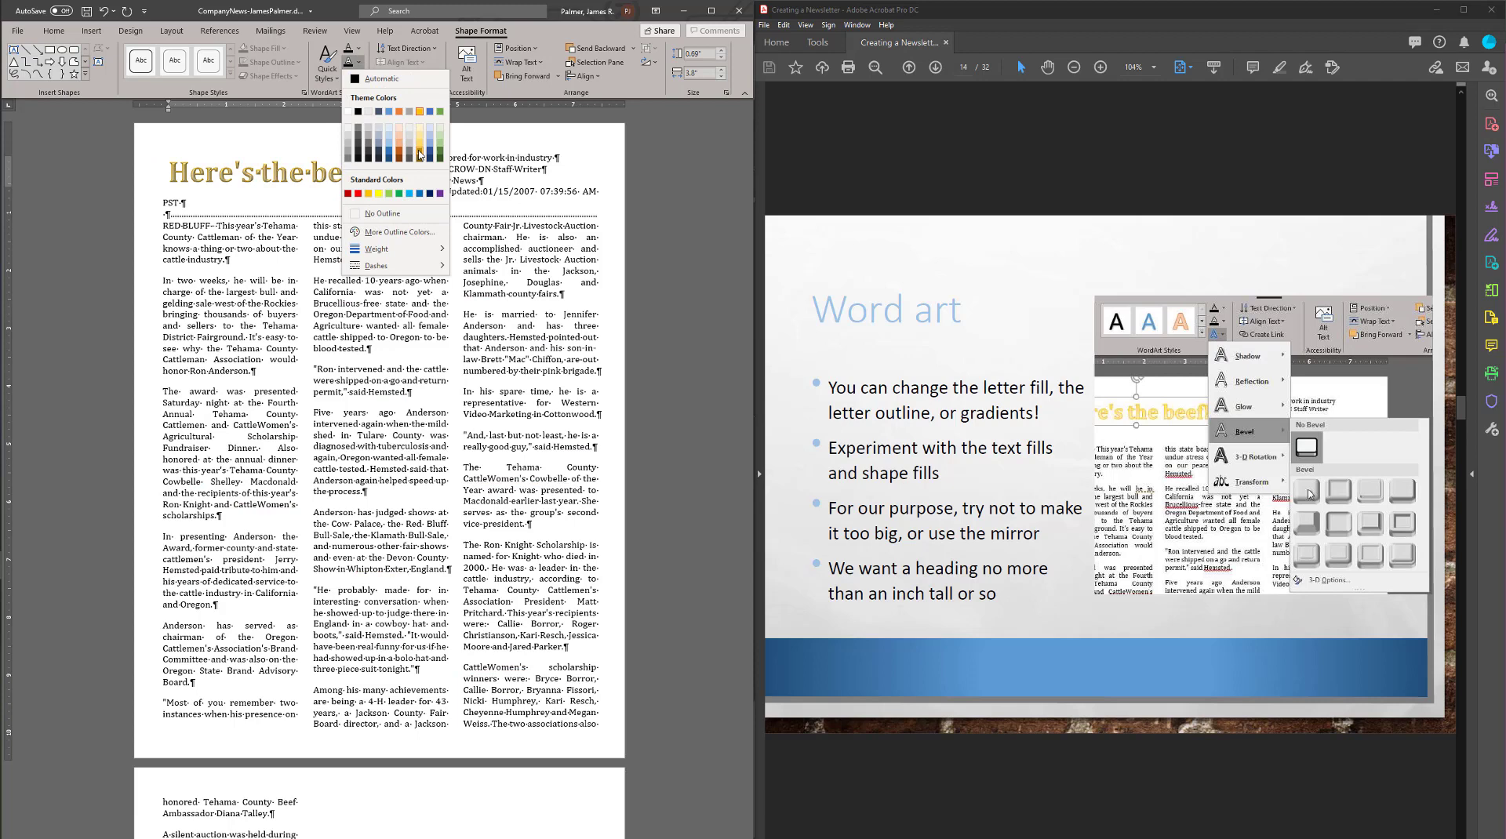
left_click(357, 111)
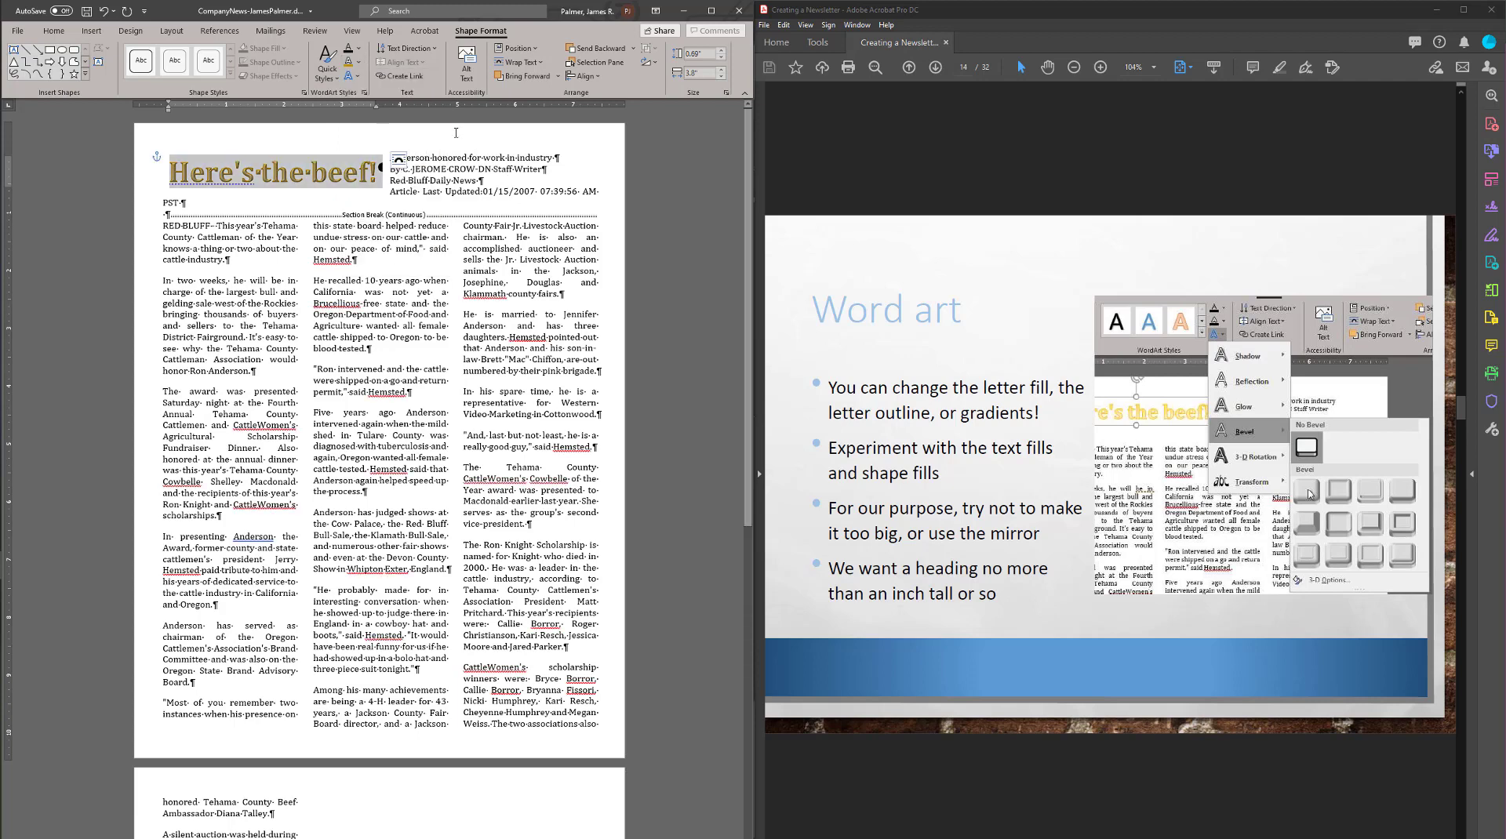
scroll(995, 416, "down", 1)
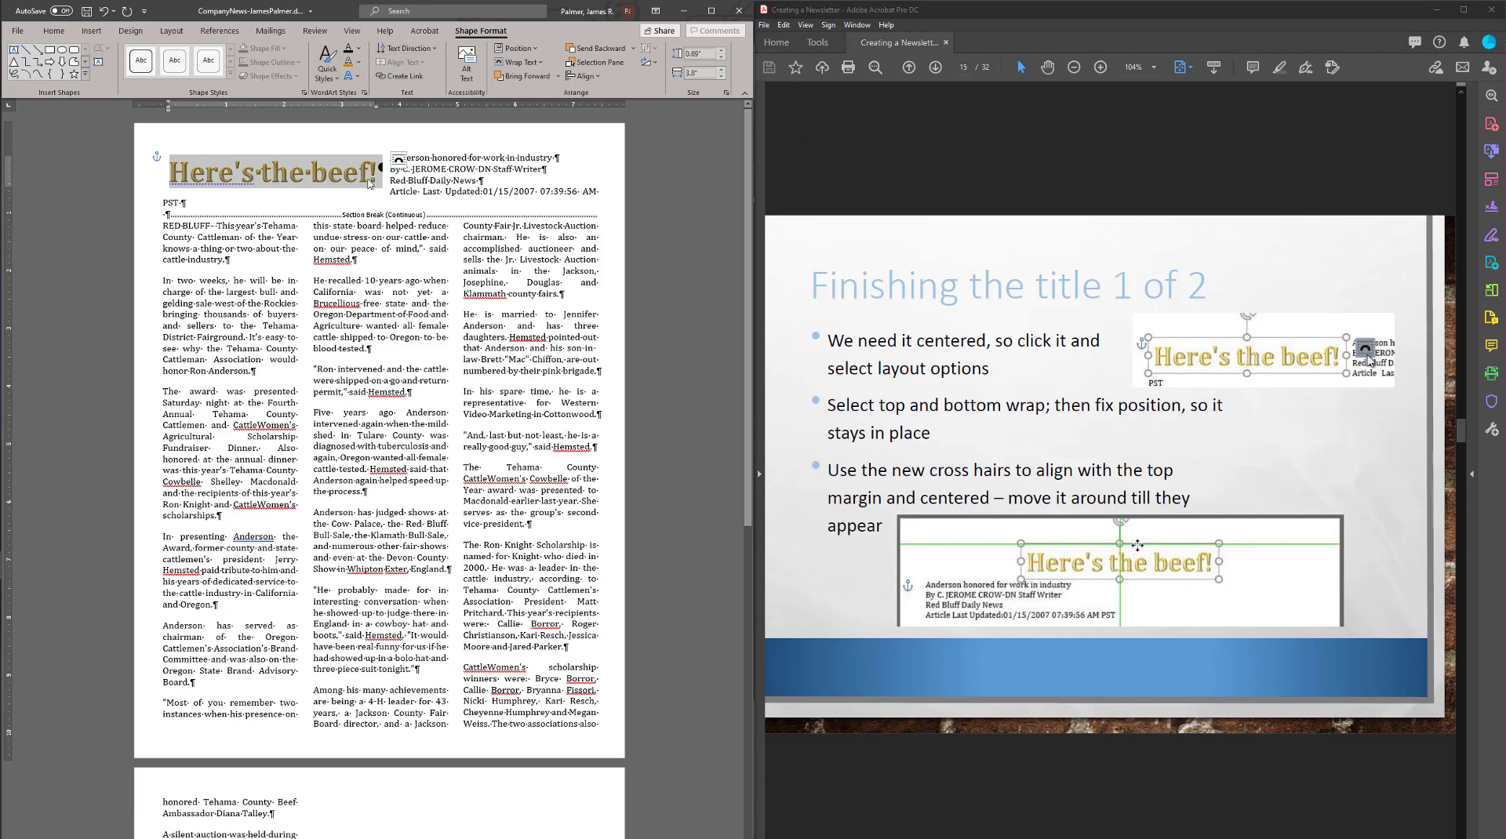
left_click(361, 52)
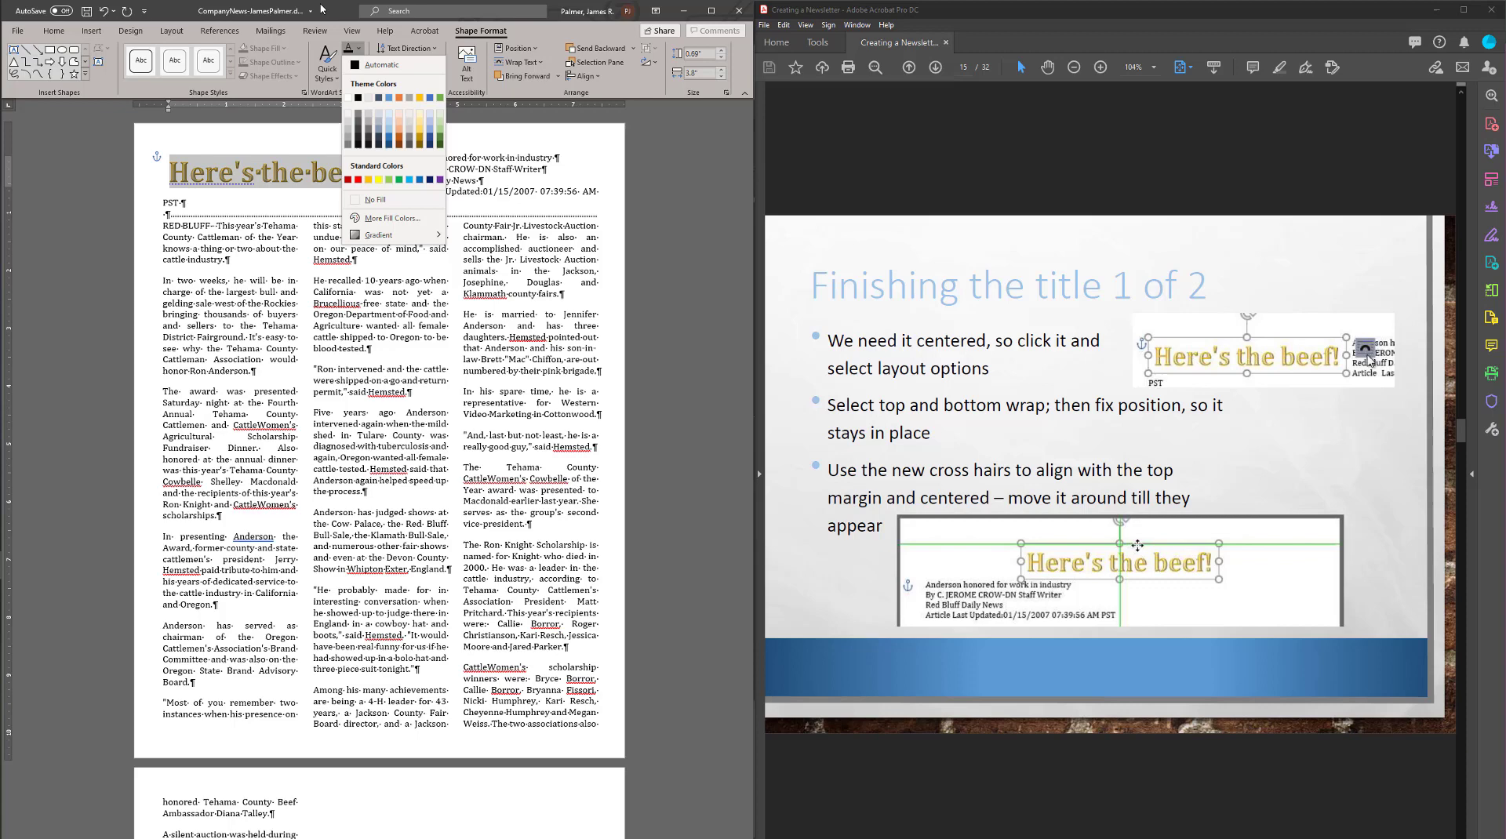
left_click(319, 77)
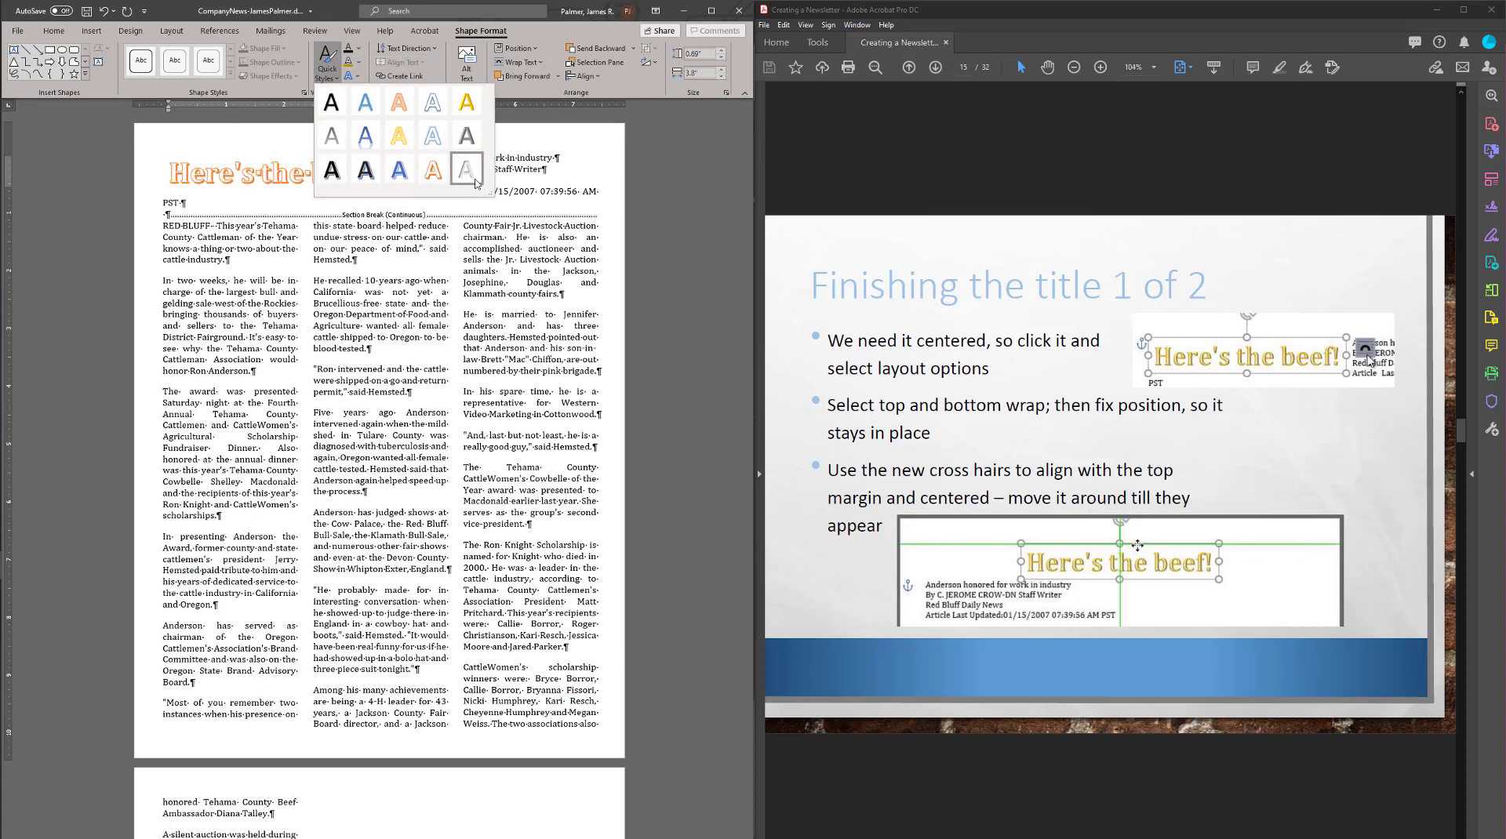
left_click(382, 318)
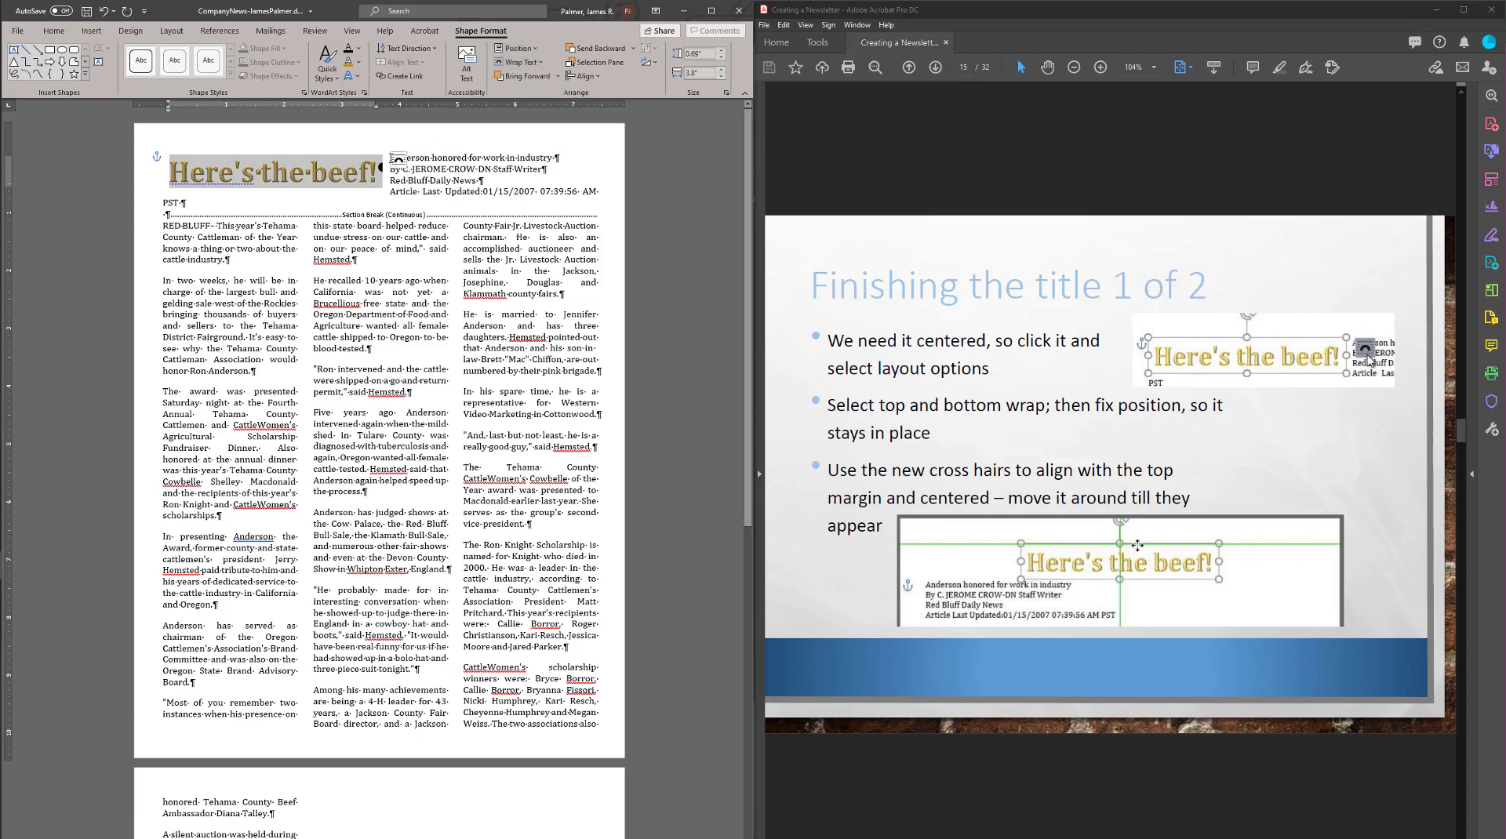
Set the text wrapping of the "Here's the beef!" WordArt title to Top and Bottom.
left_click(391, 158)
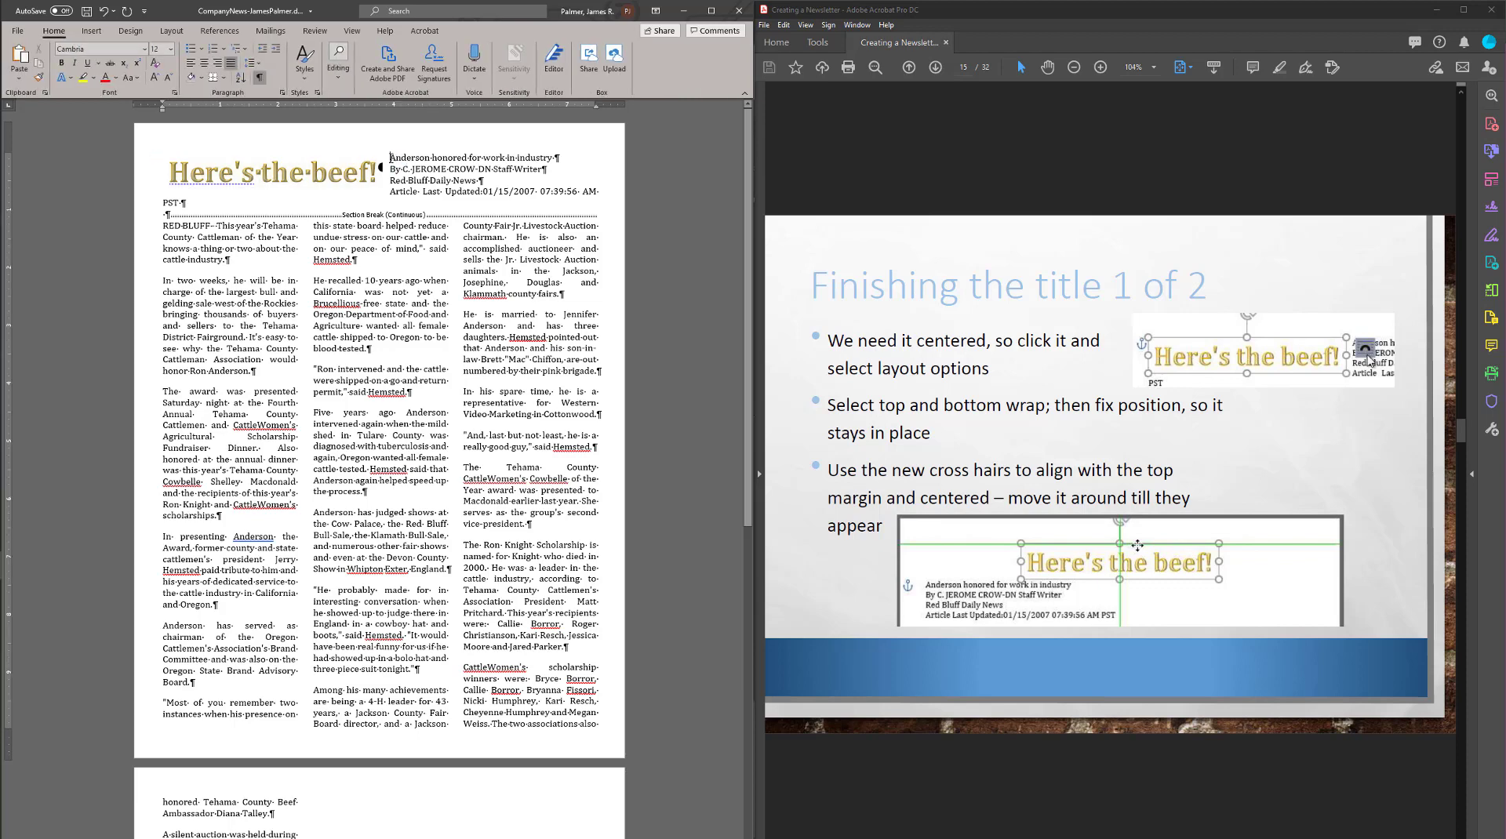
left_click(361, 171)
left_click(398, 162)
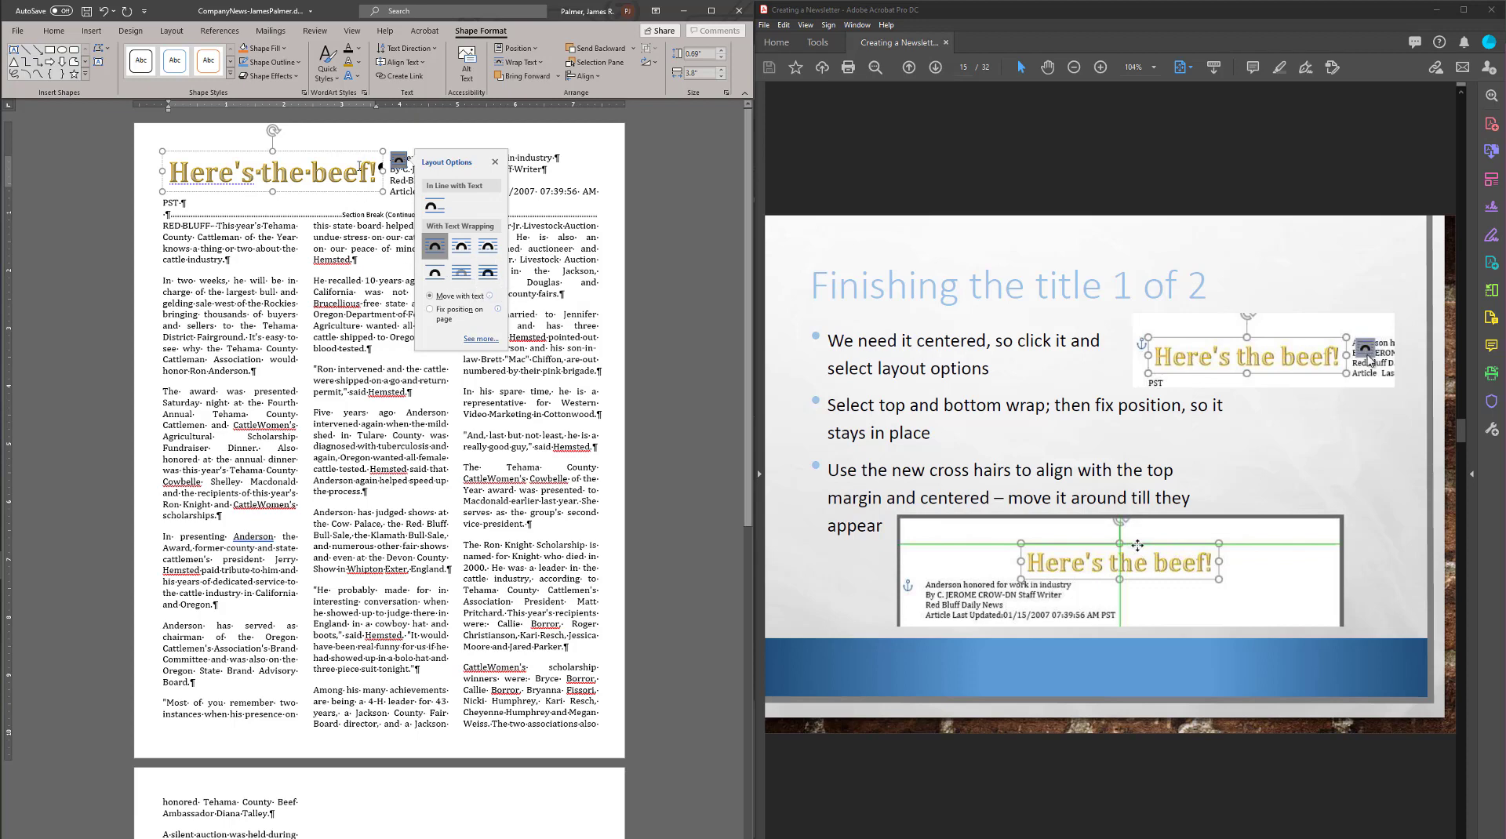
left_click(437, 274)
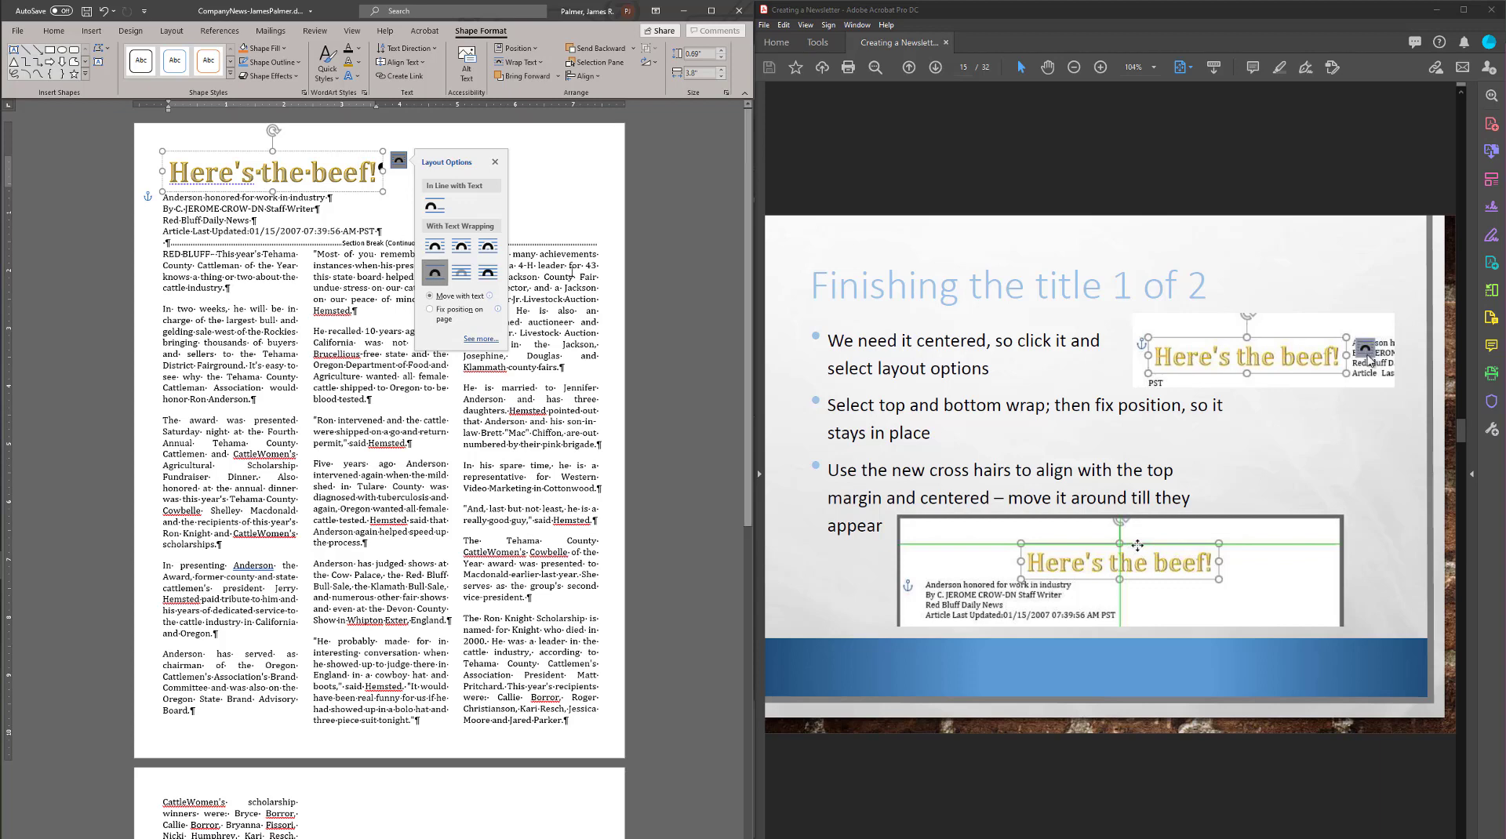
Move the WordArt title to the page's horizontal center, aligned with the top margin using the green alignment guides.
left_click(316, 173)
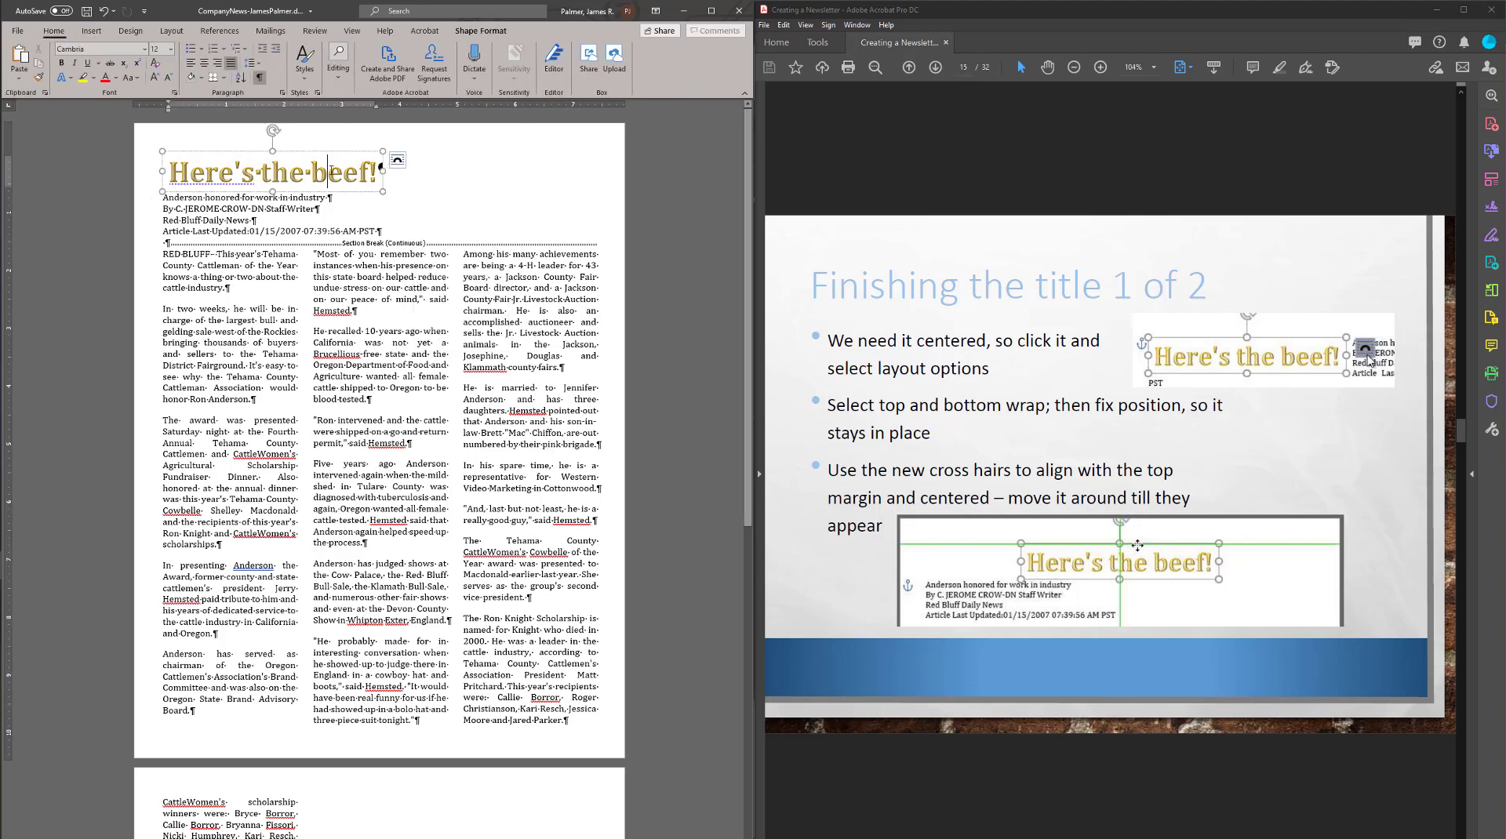
left_click(304, 151)
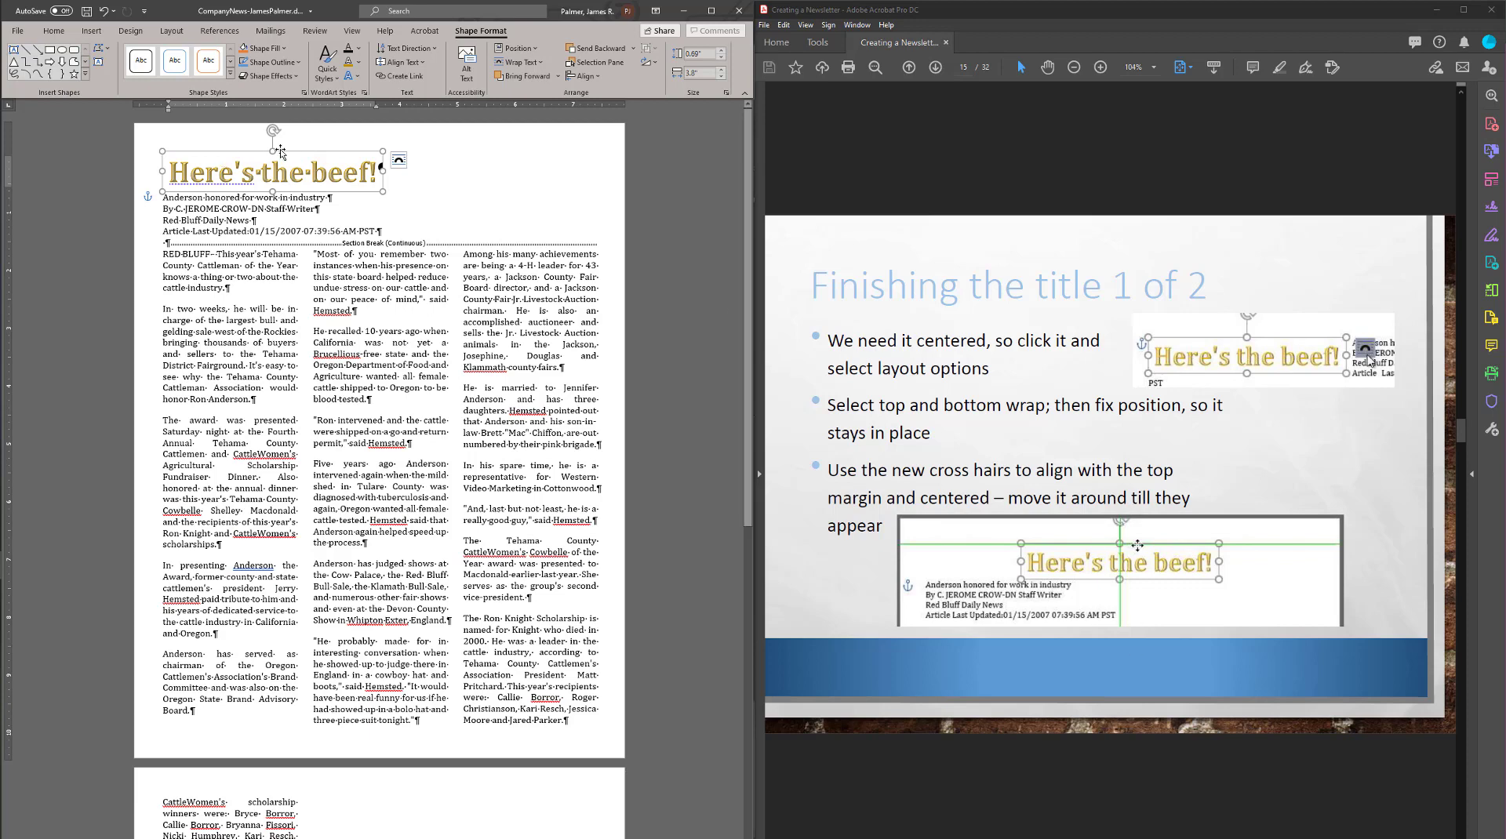
left_click_drag(282, 153, 391, 157)
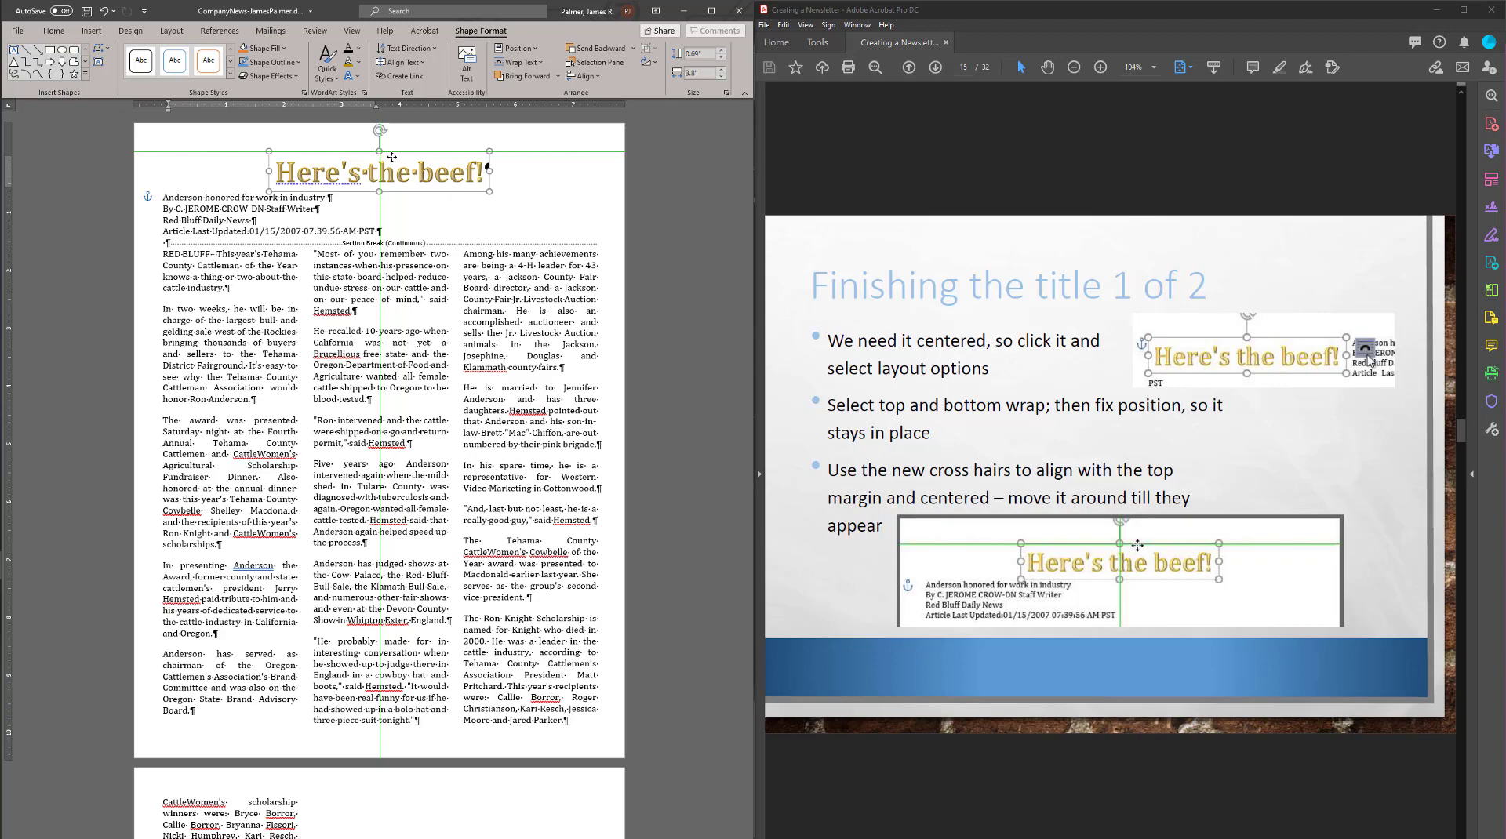
mouse_move(391, 157)
left_mouse_down()
mouse_move(389, 251)
mouse_move(394, 149)
left_mouse_up()
left_click_drag(394, 149, 394, 149)
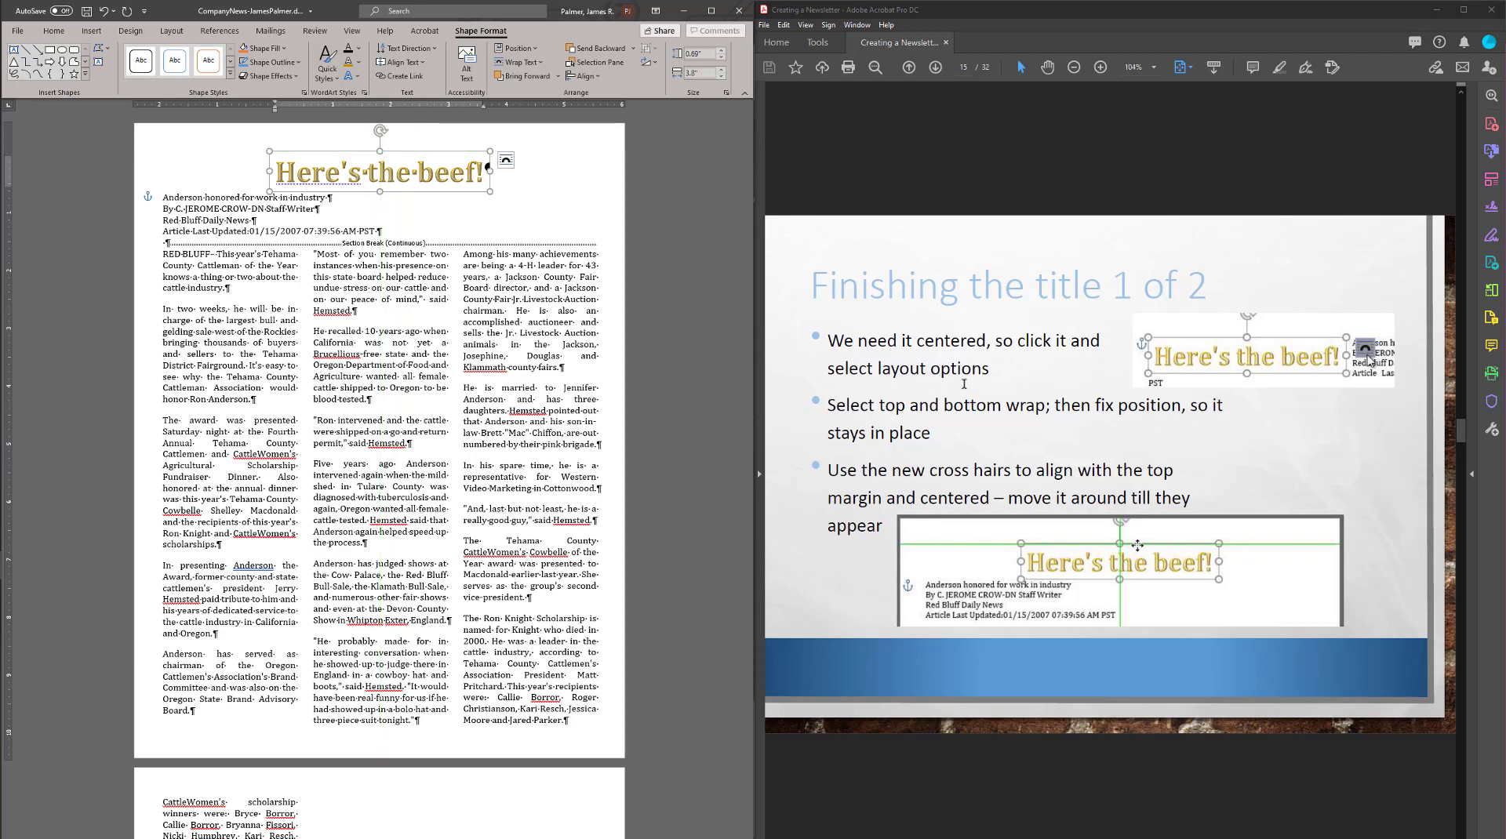
Format the headline line directly below the WordArt title in Verdana, size 14, and center it.
scroll(964, 384, "down", 2)
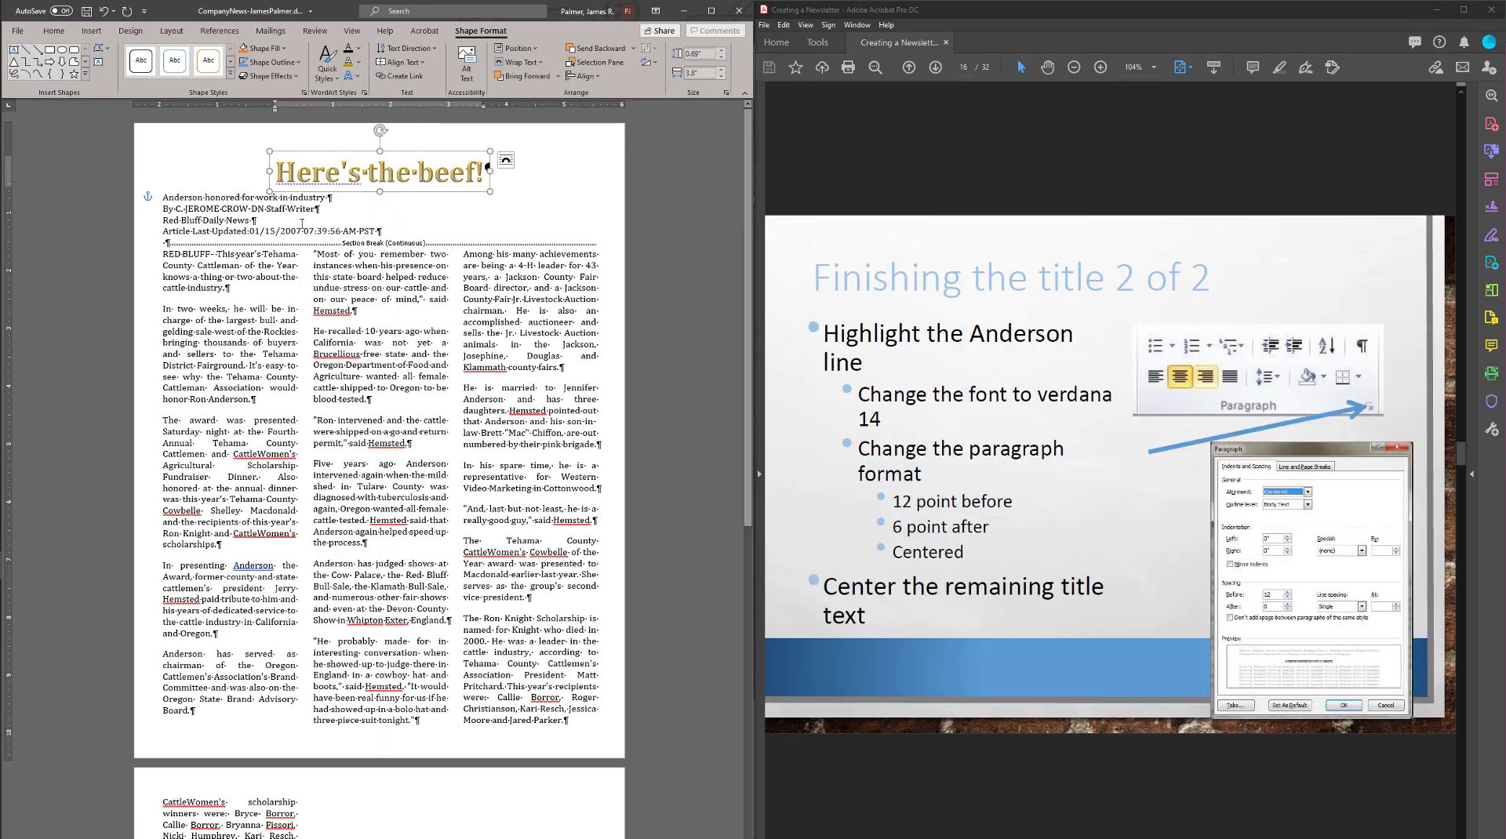
left_click_drag(169, 196, 303, 198)
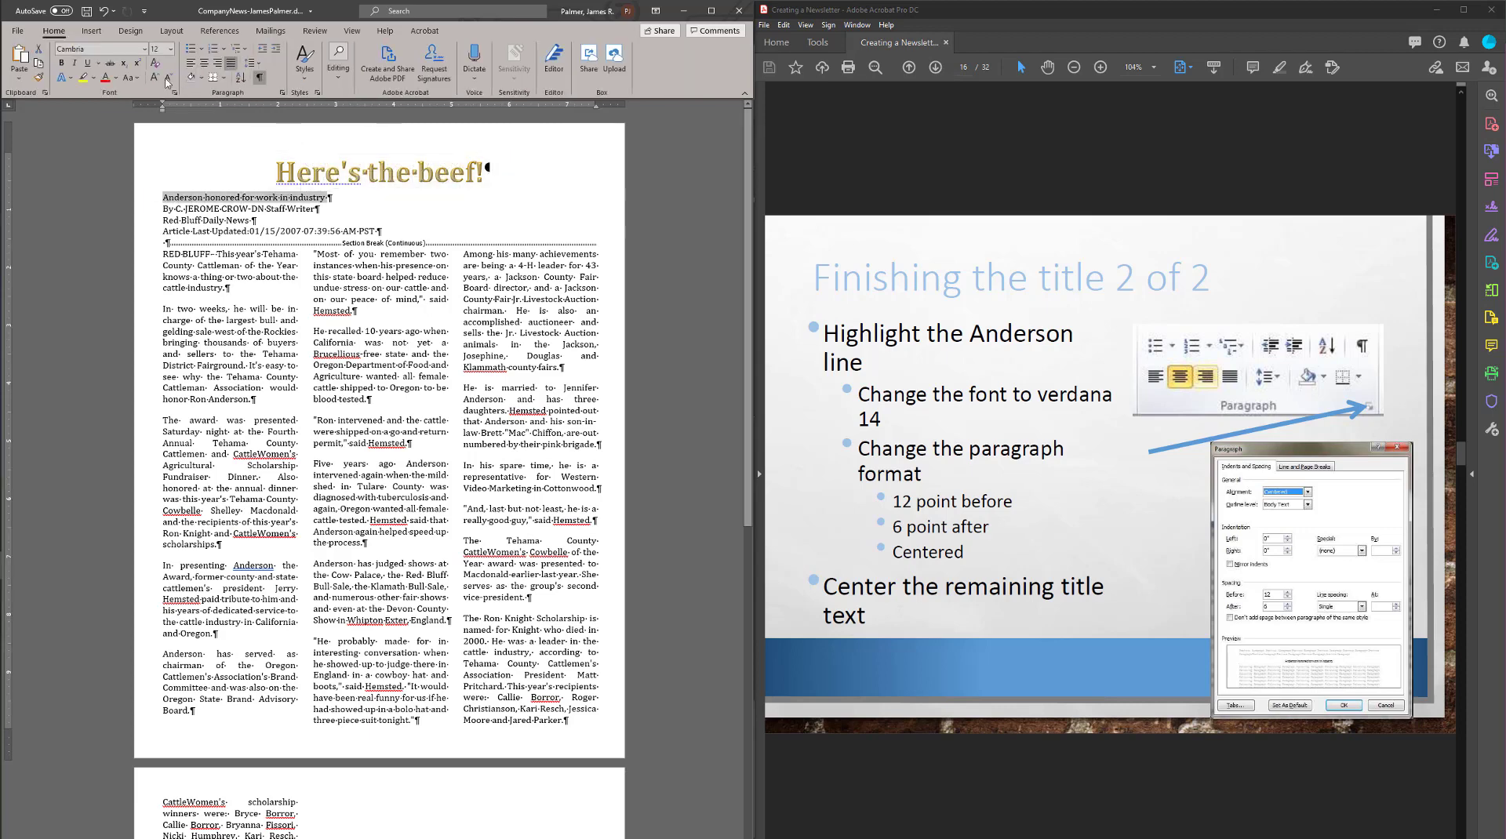
left_click(145, 49)
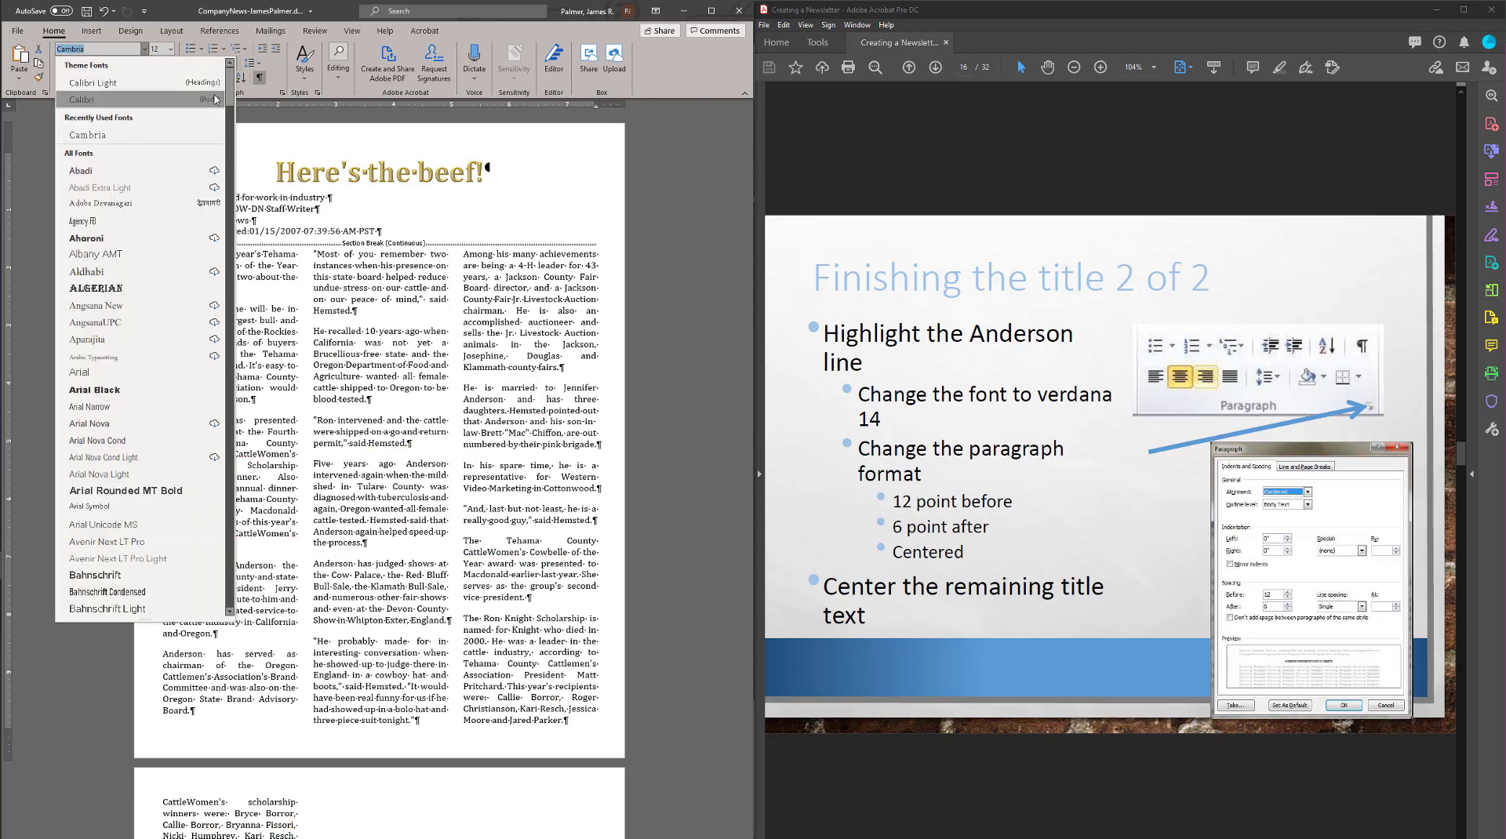
left_click_drag(228, 93, 230, 578)
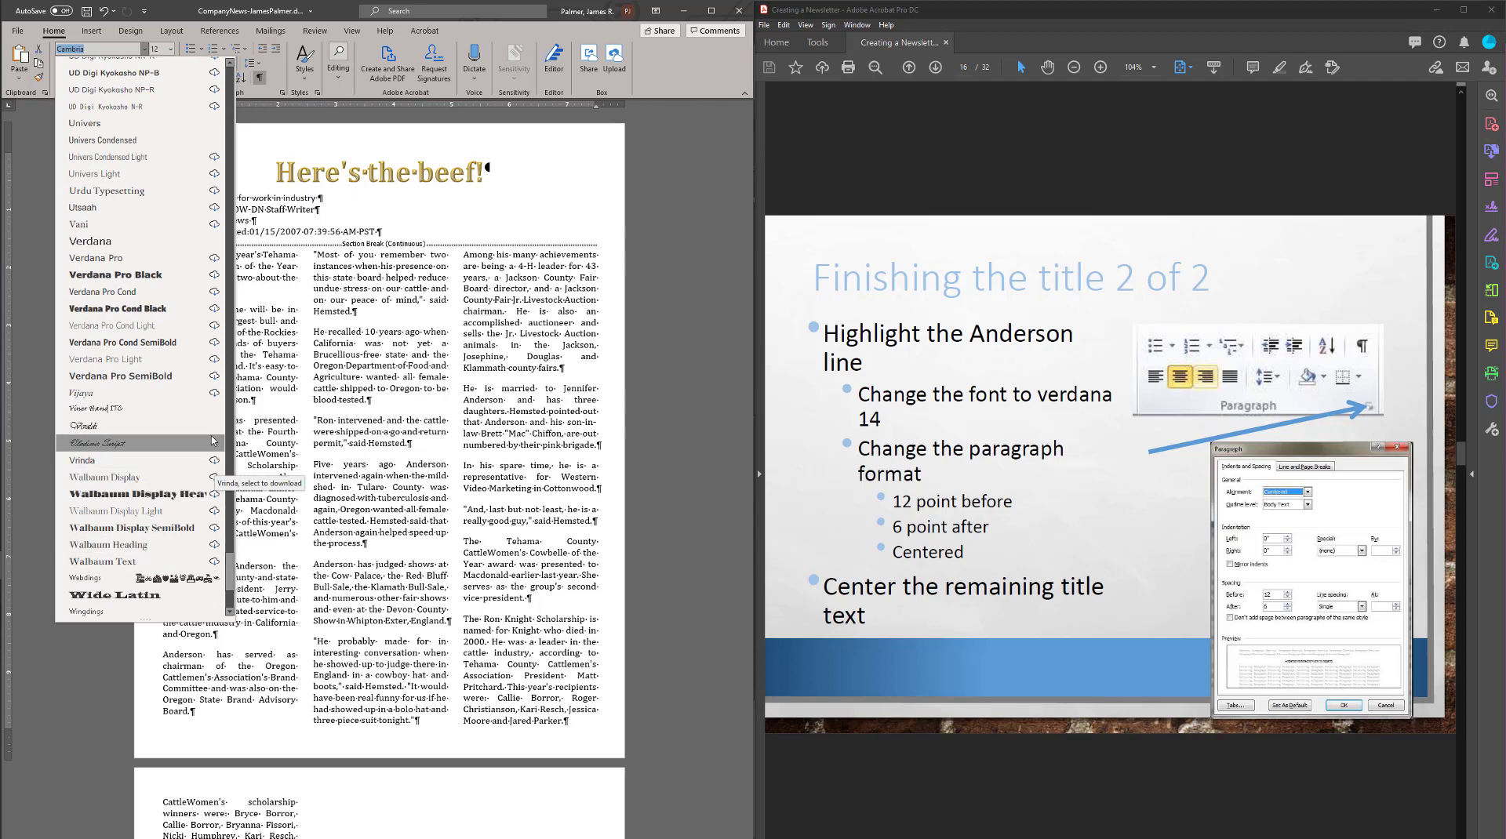
left_click(90, 241)
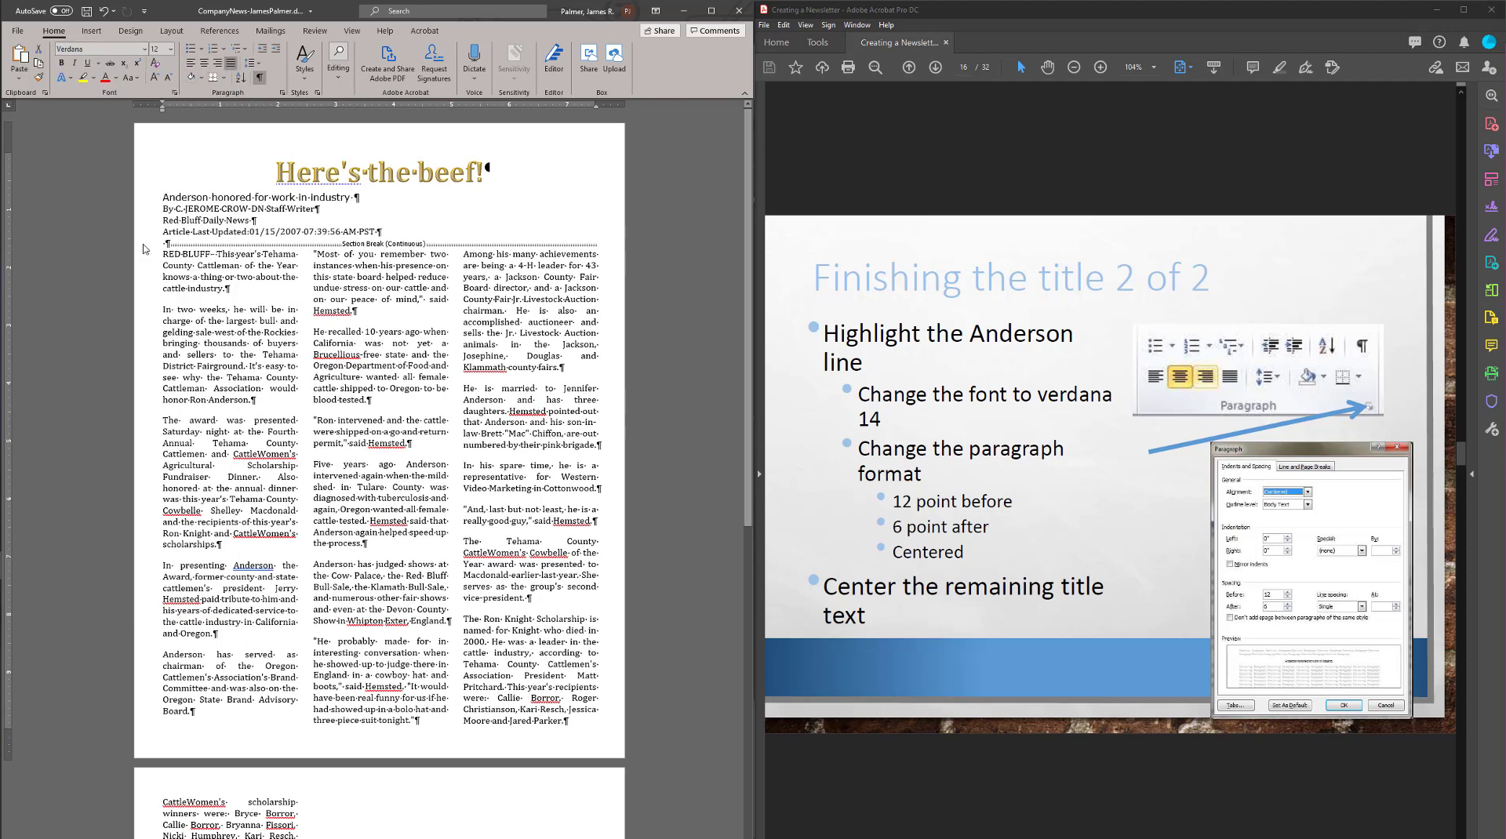
left_click(170, 49)
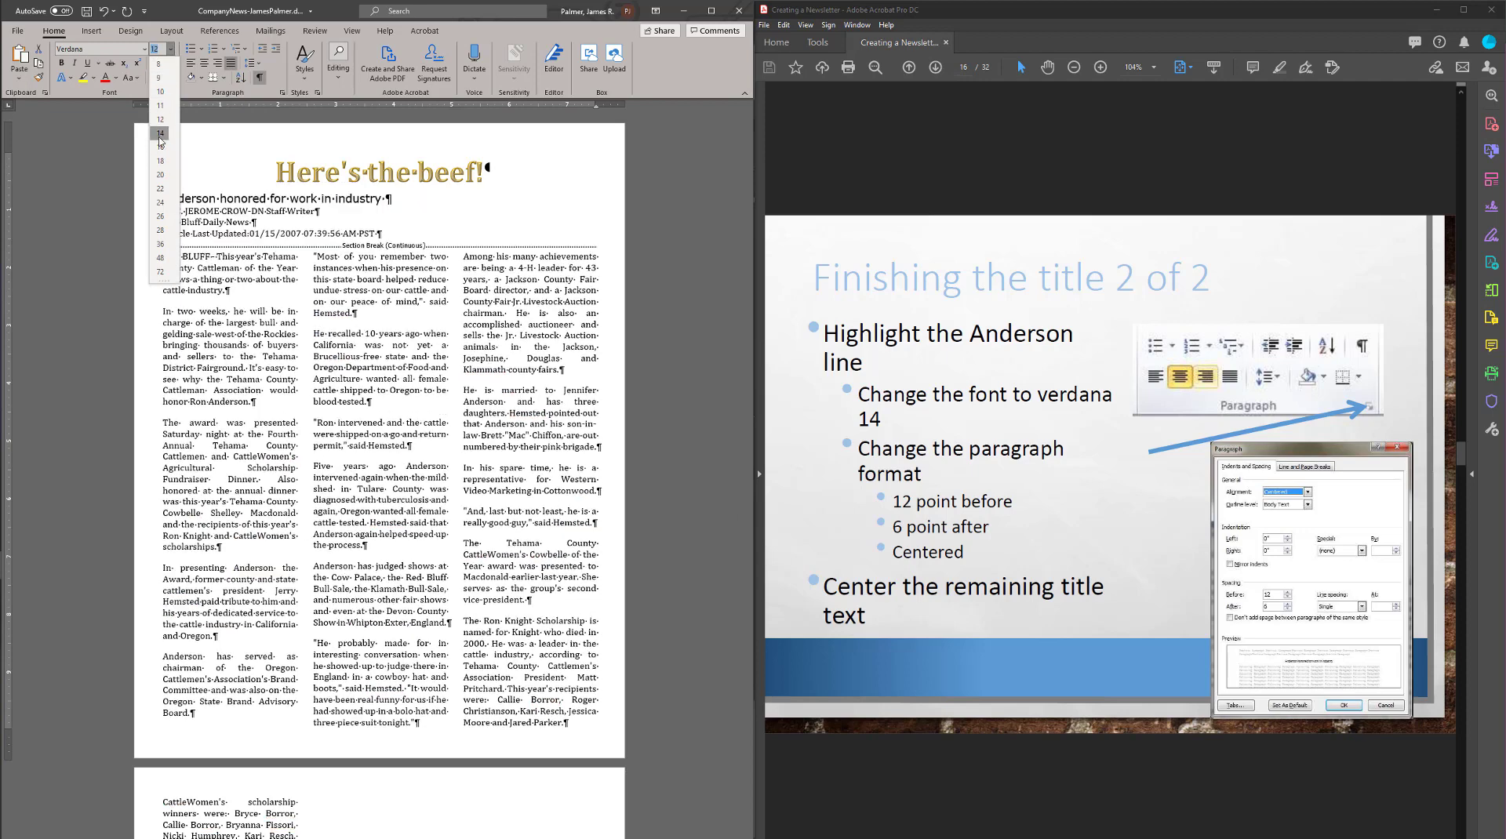
left_click(160, 136)
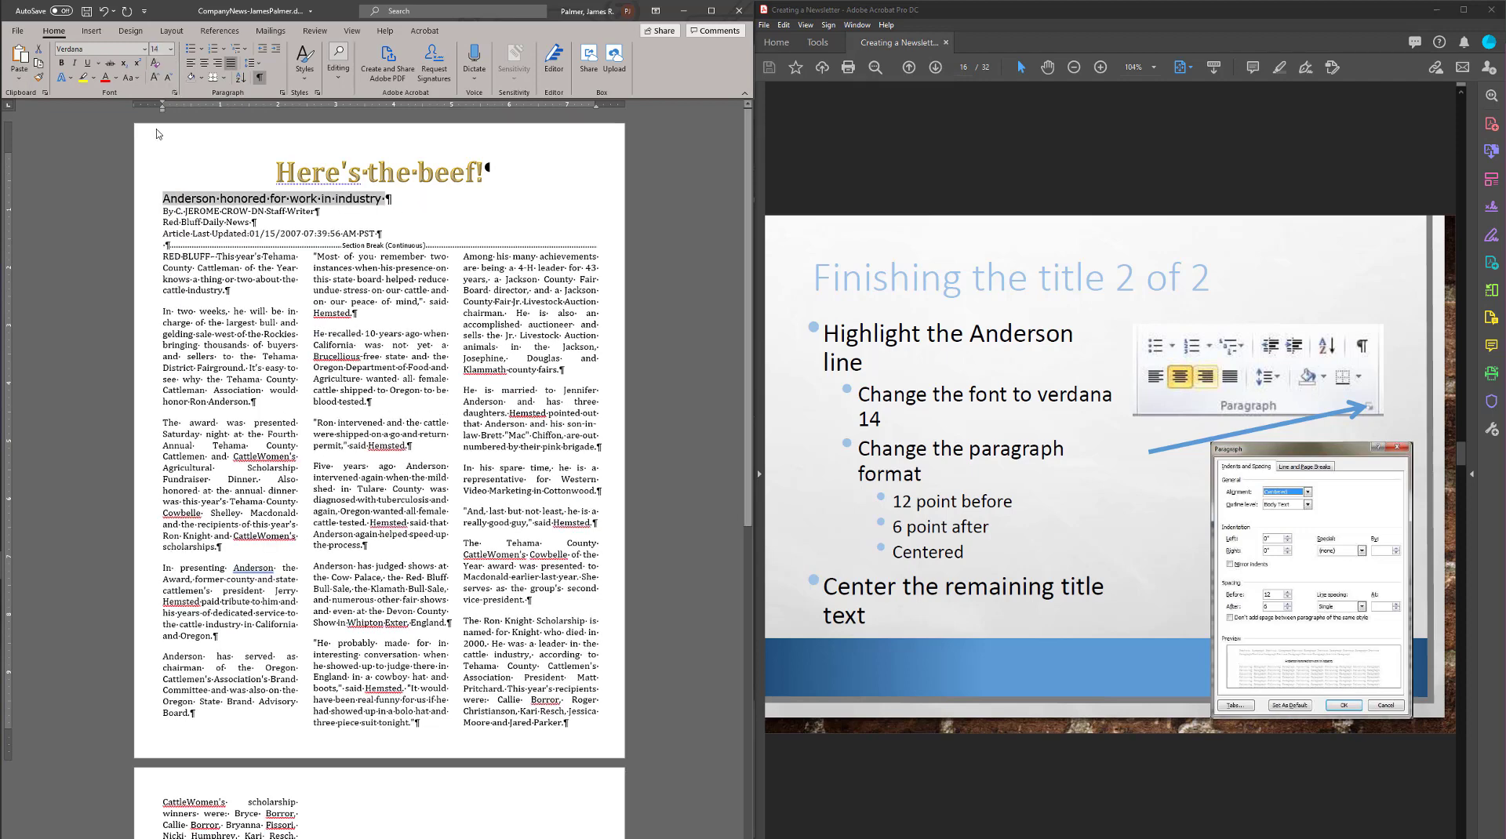
left_click(171, 50)
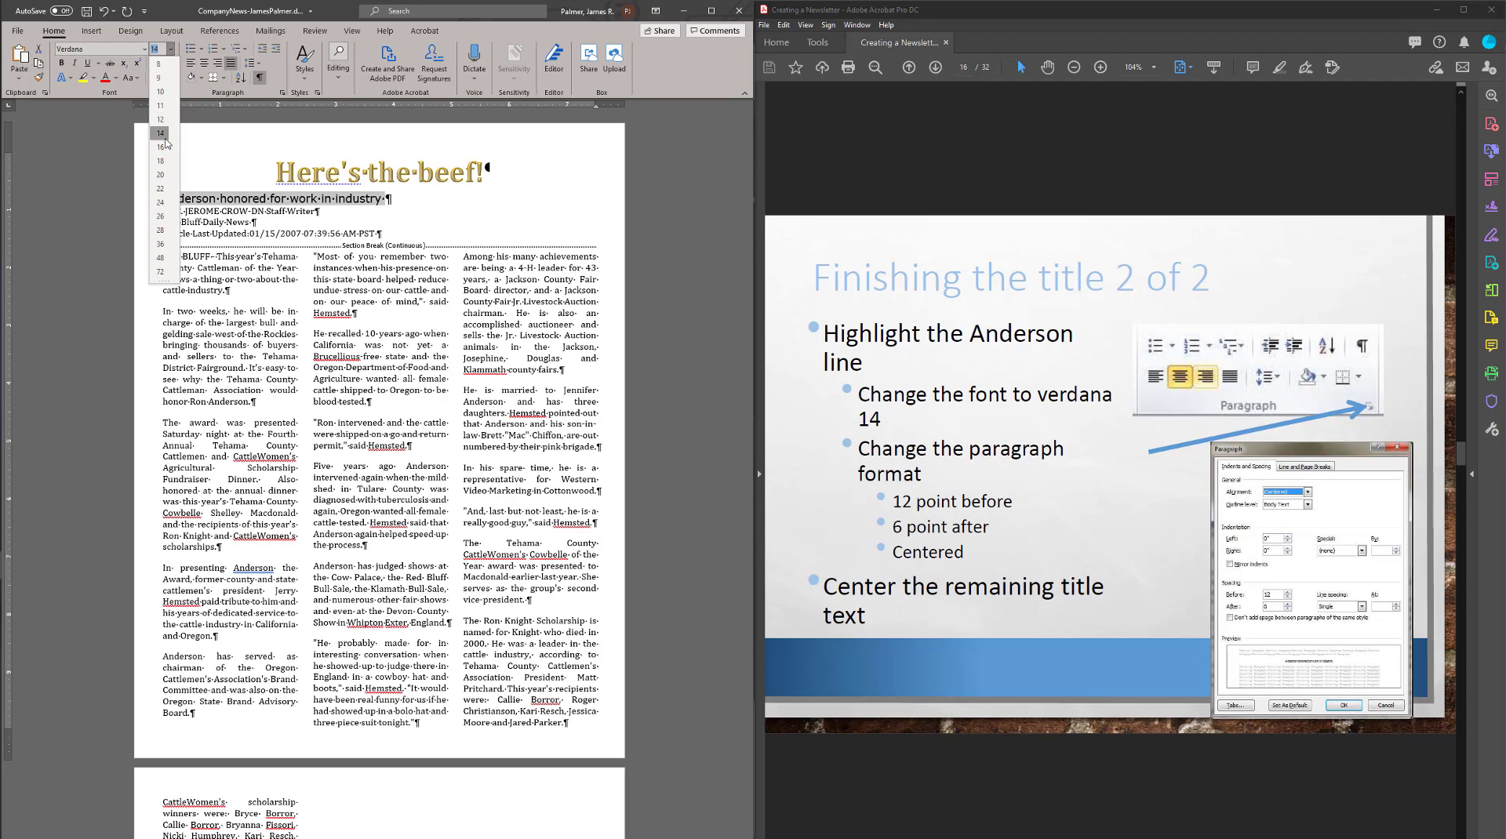
left_click(343, 9)
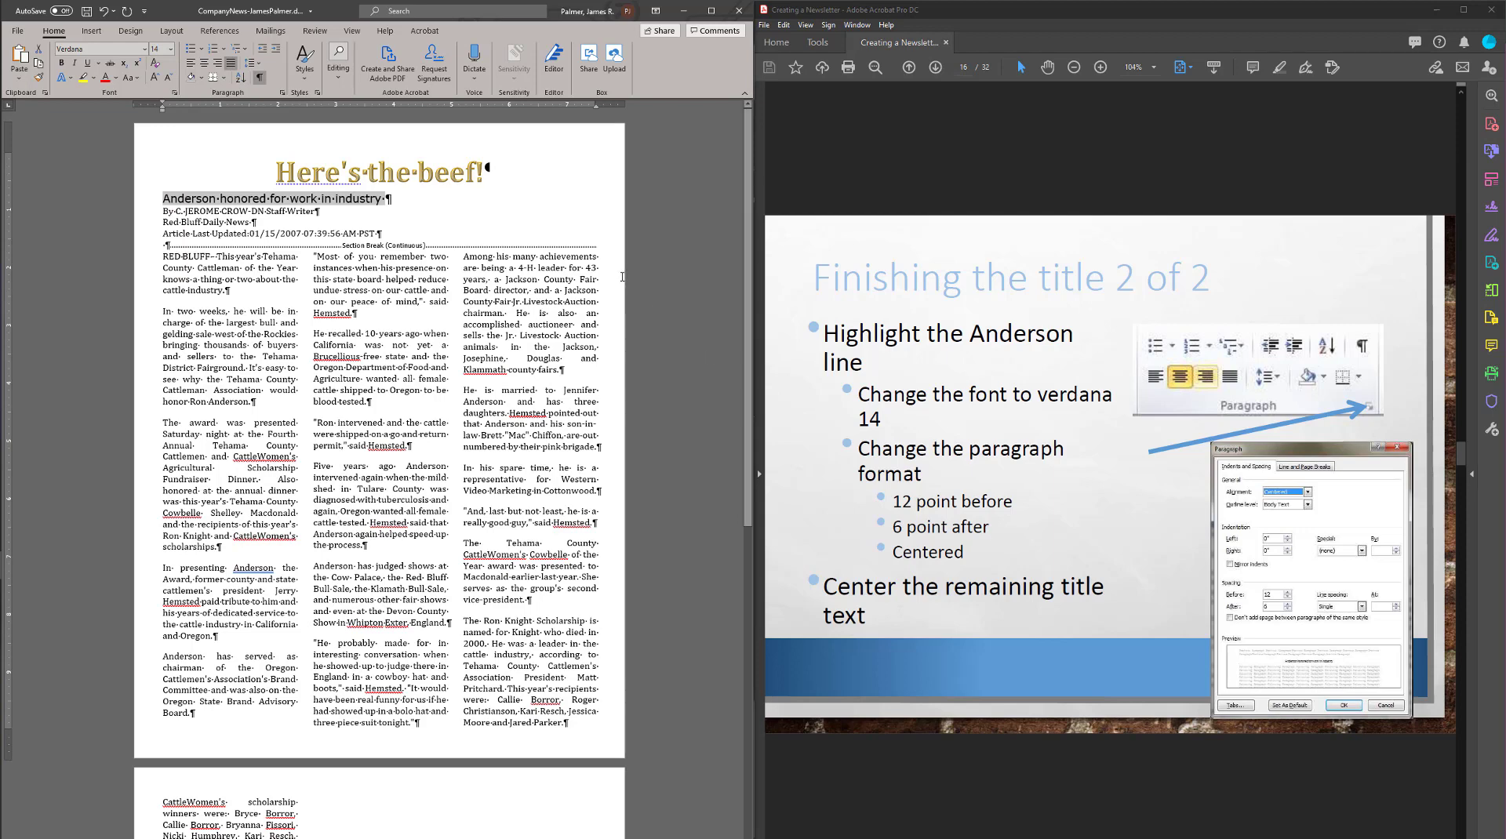
left_click(204, 63)
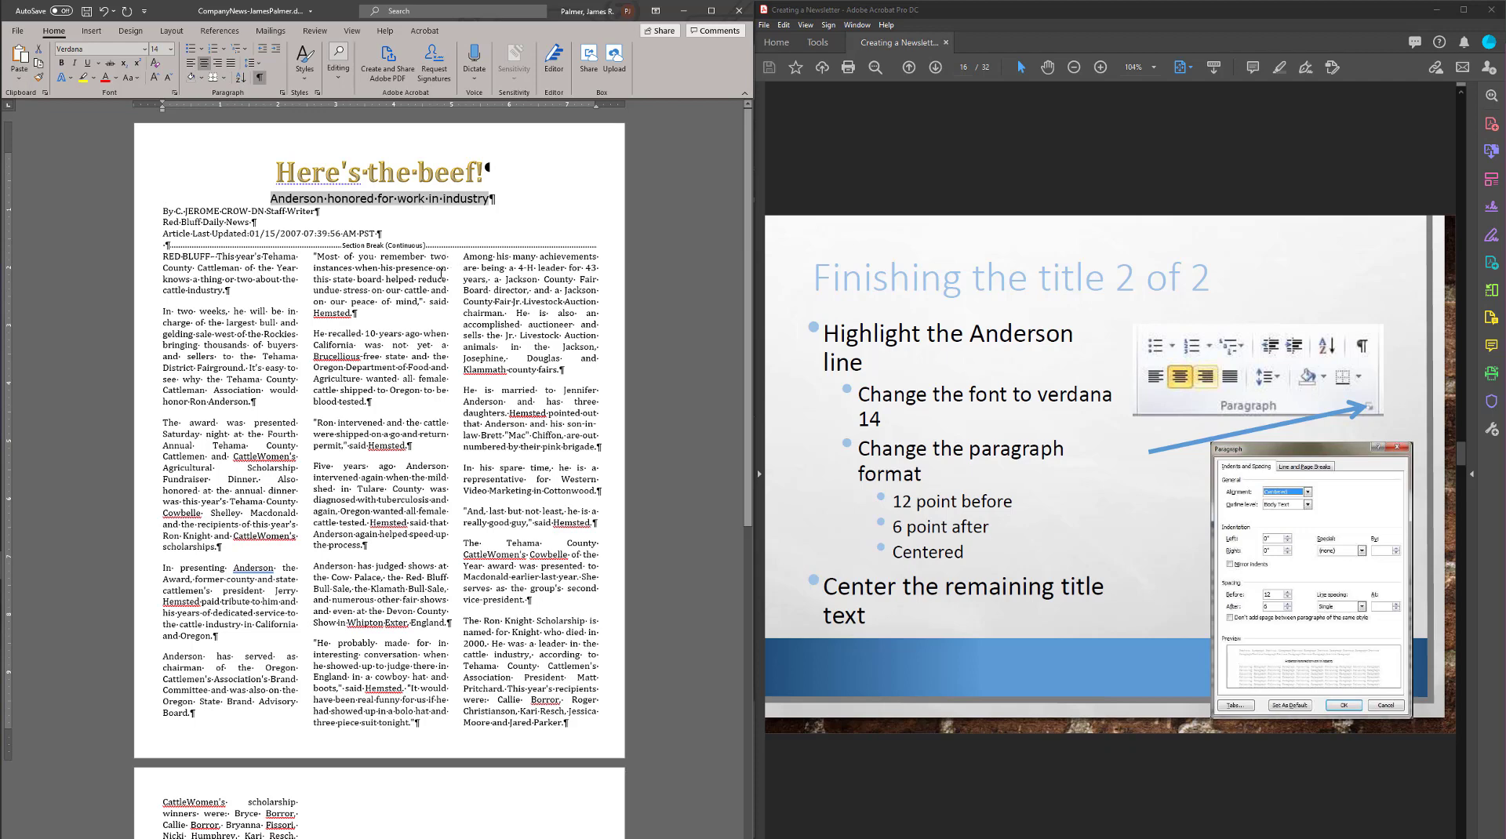
left_click(281, 93)
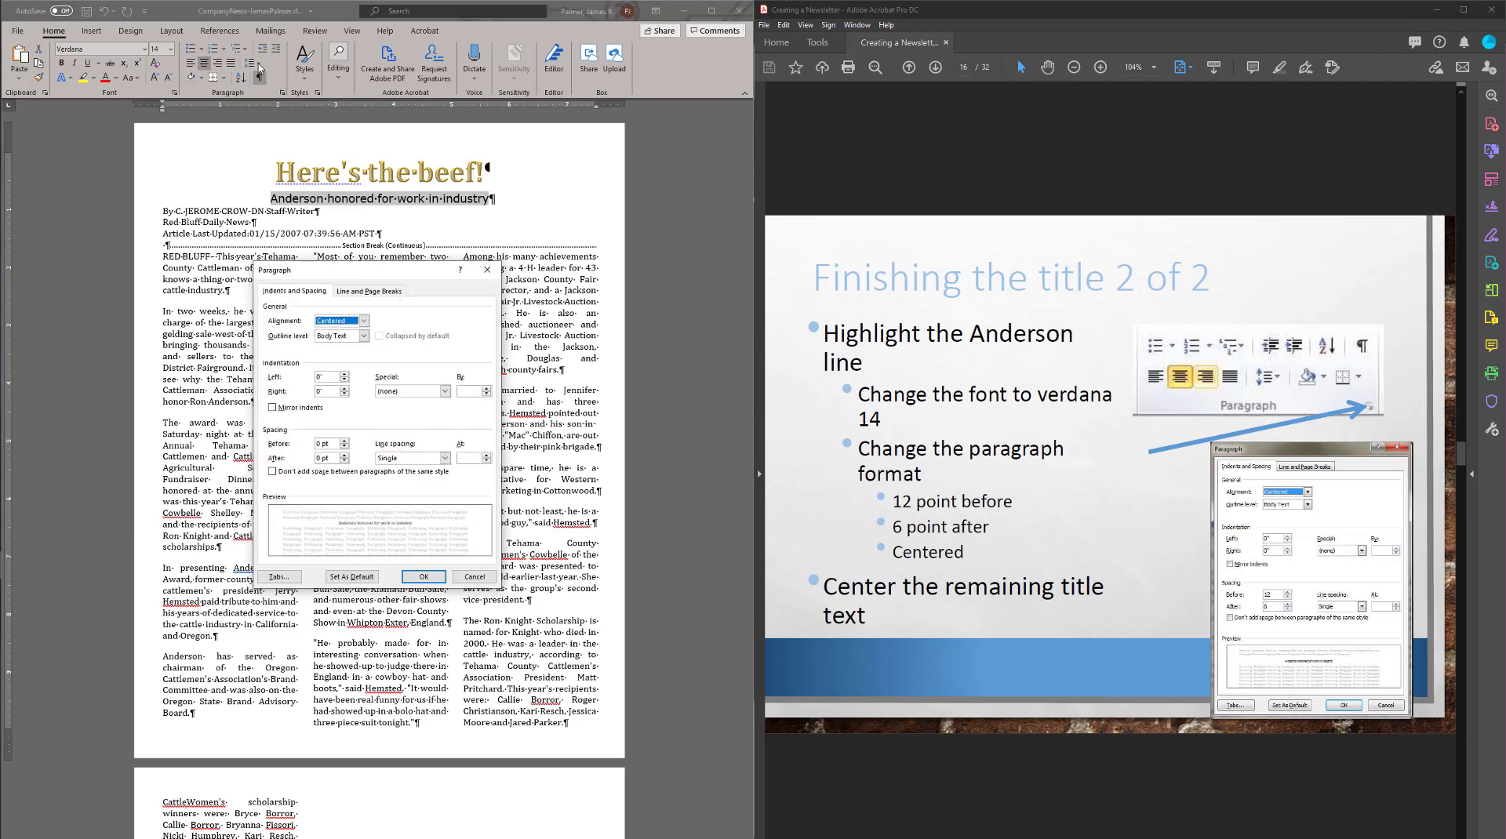
left_click(484, 273)
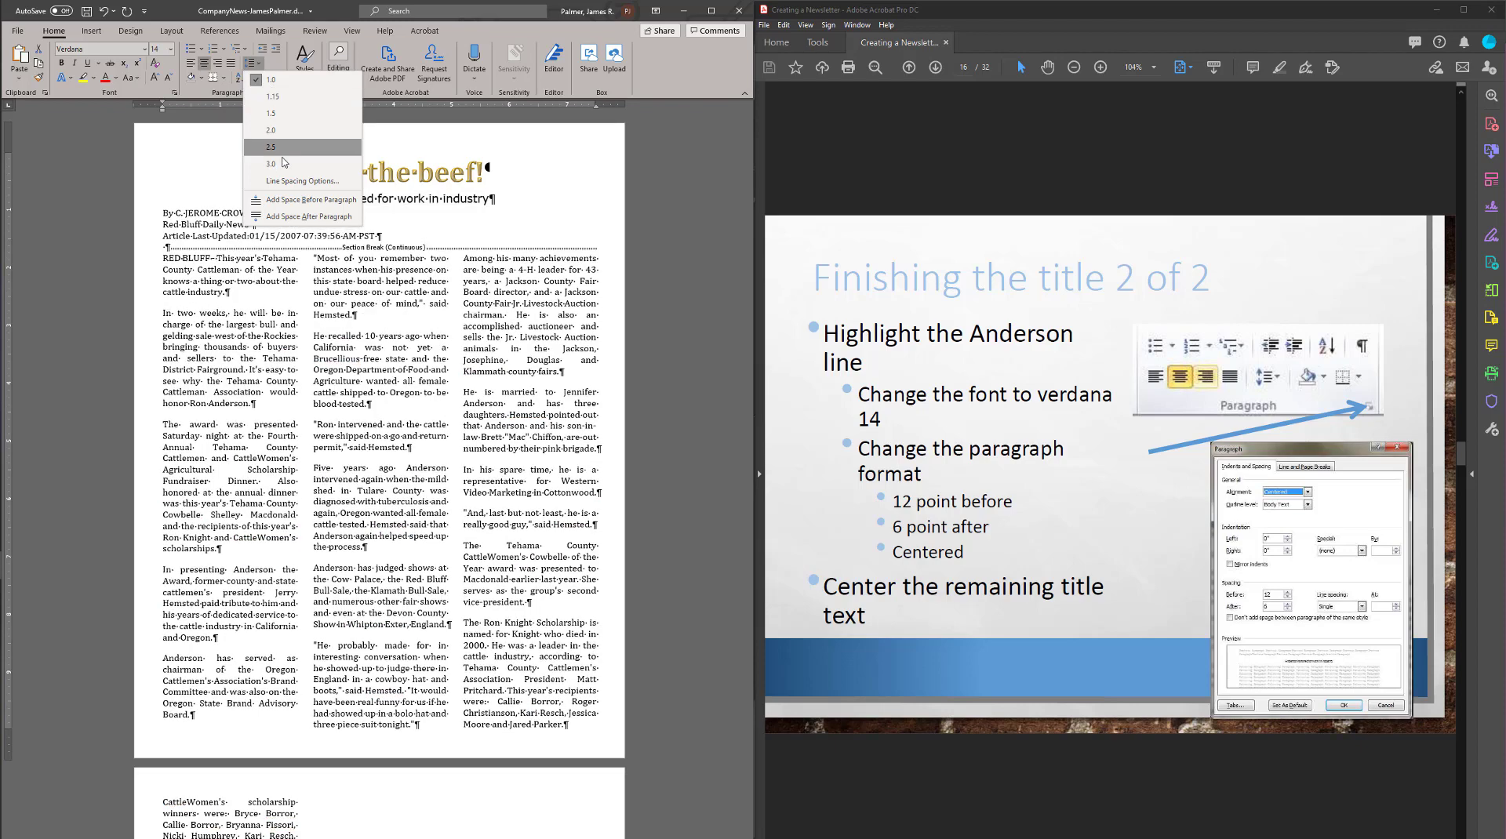
left_click(328, 11)
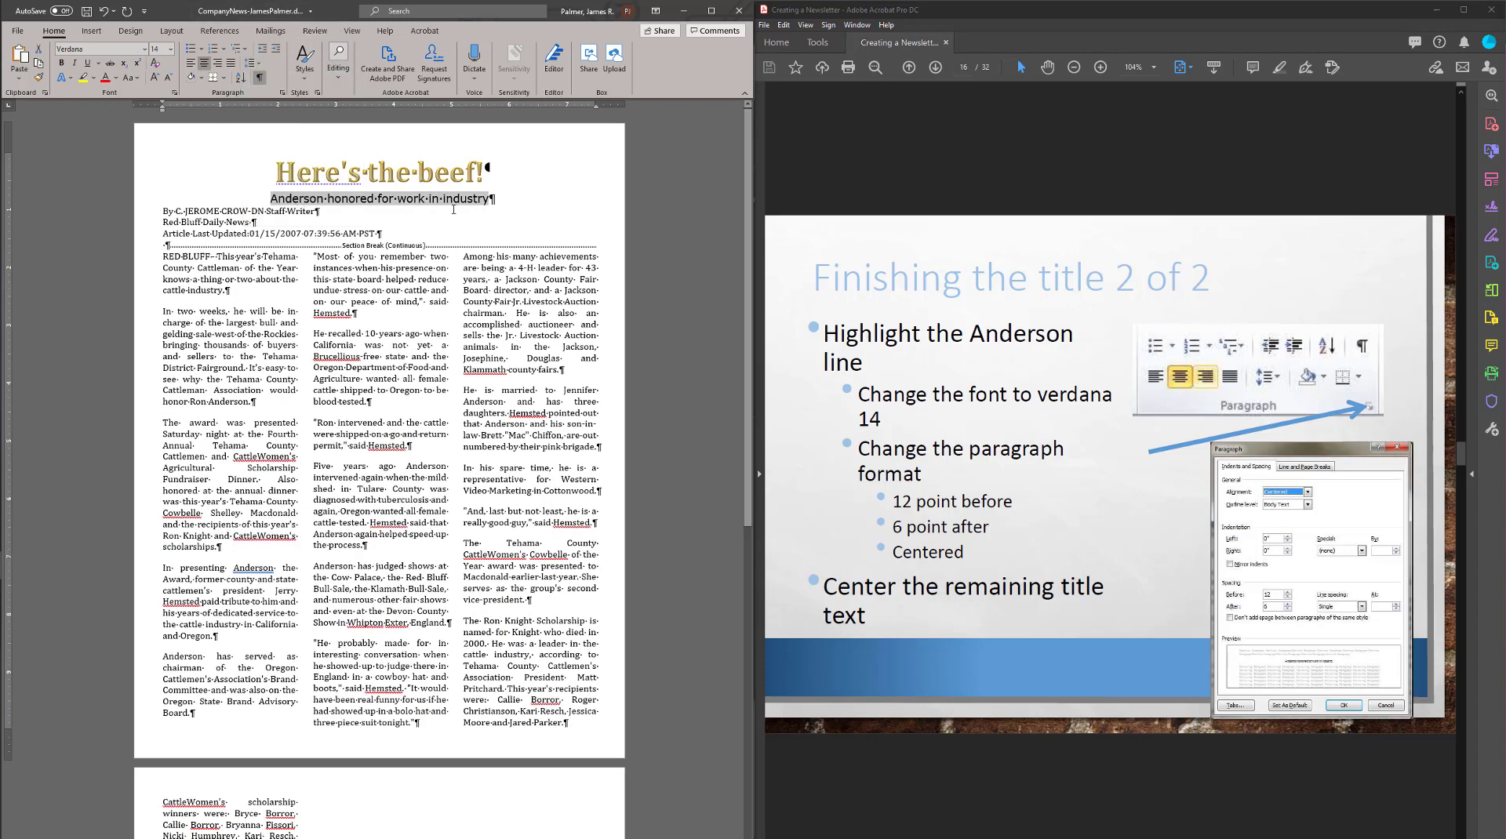
Set the paragraph spacing of the selected headline line to 12 pt before and 6 pt after.
left_click(283, 95)
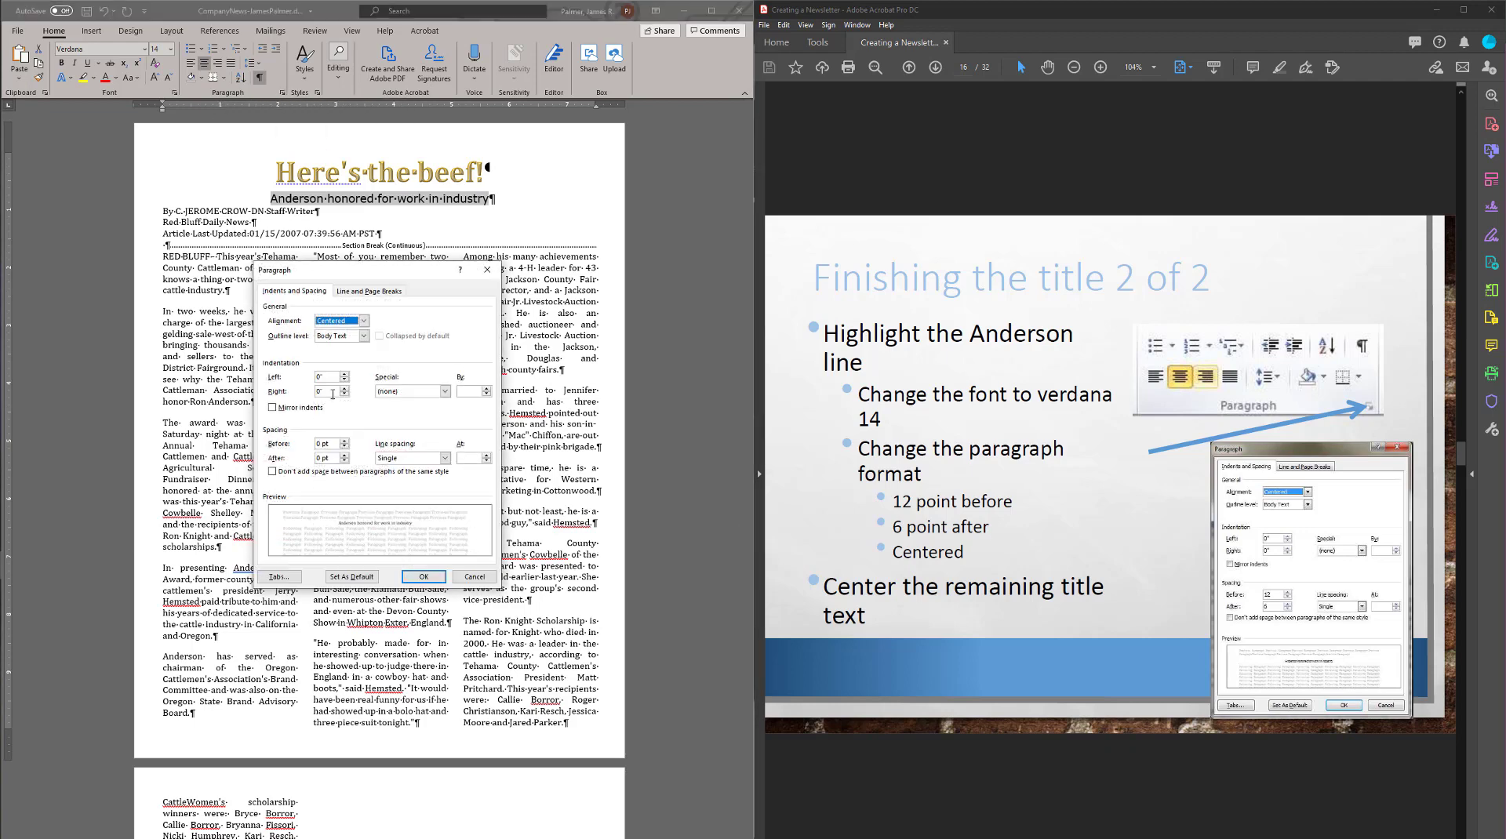
left_click(326, 444)
type("12")
key("Tab")
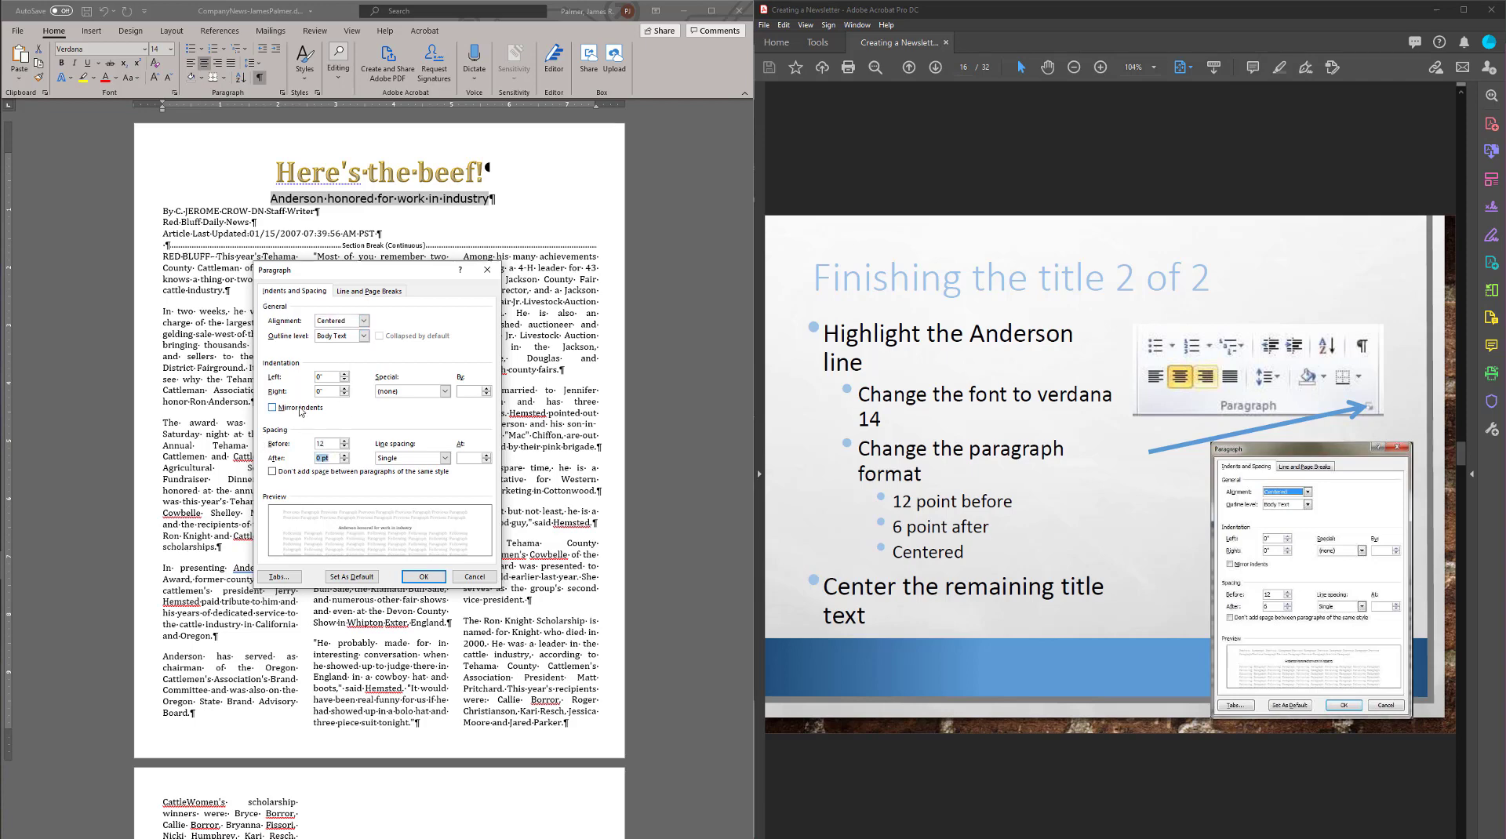
type("6")
key("Return")
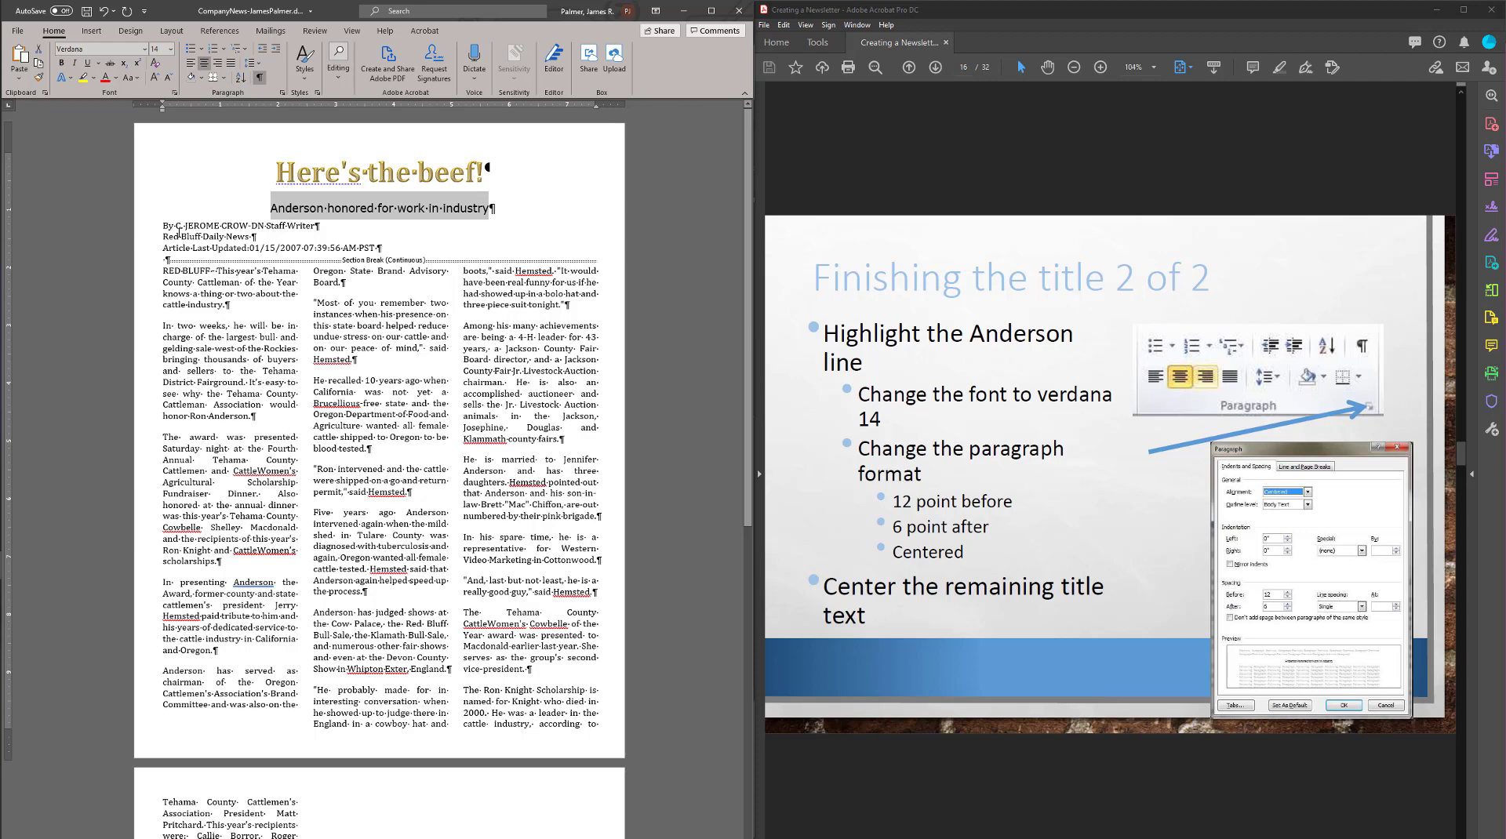
Center the byline, newspaper name and last-updated lines below the headline.
left_click_drag(163, 226, 384, 248)
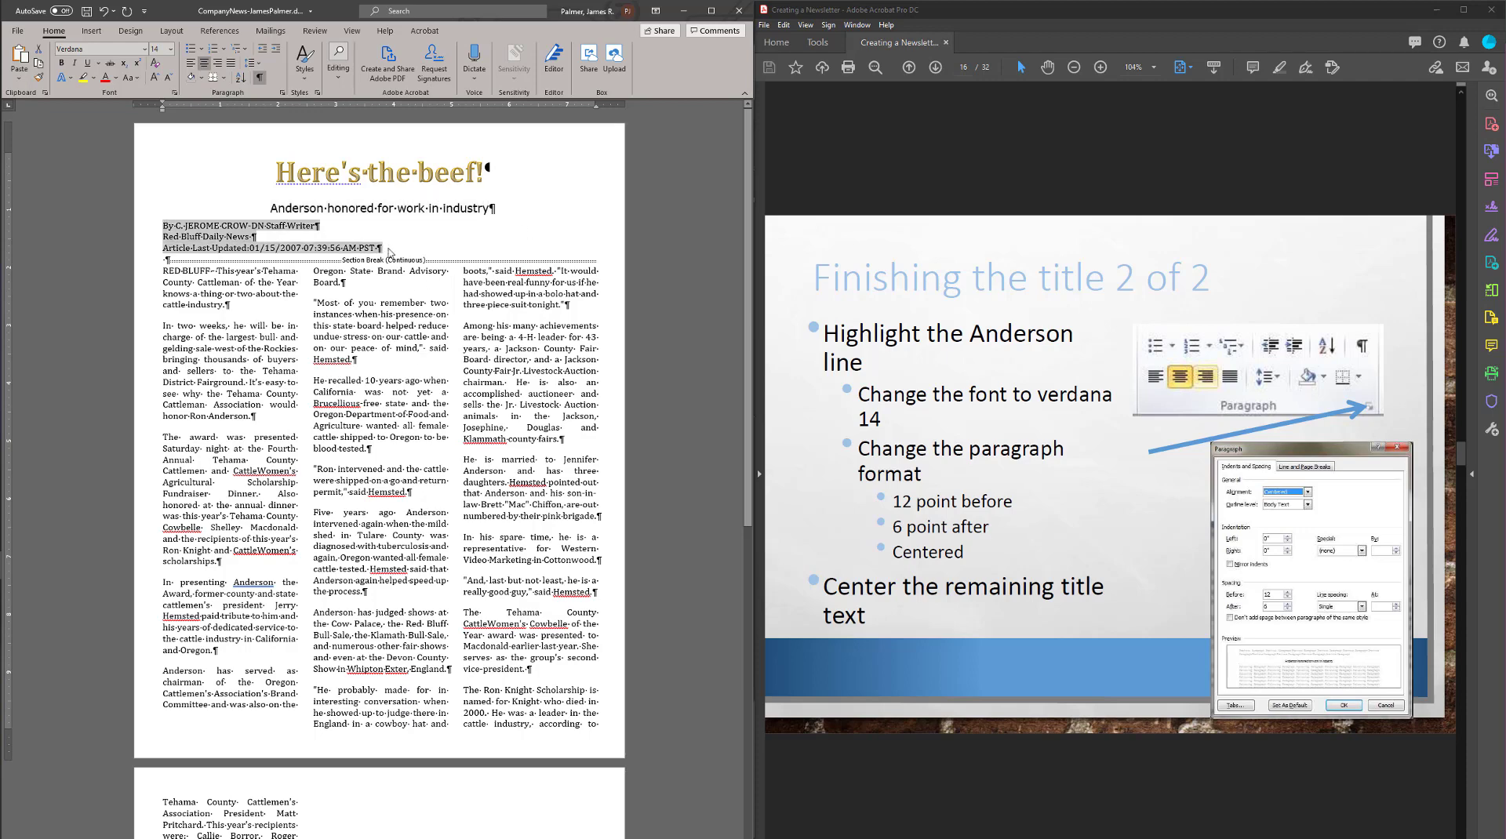
left_click(205, 63)
left_click(407, 319)
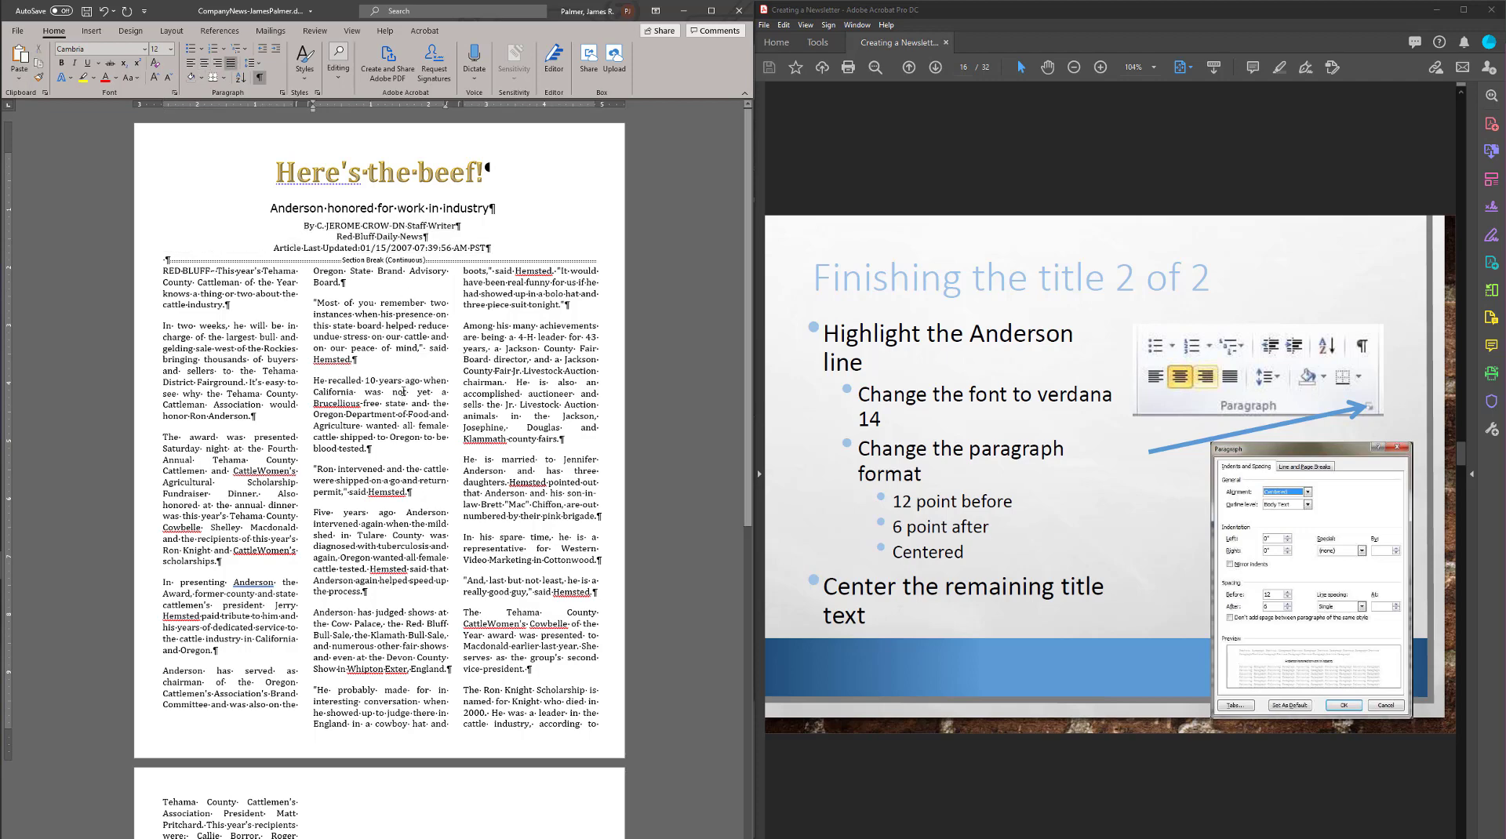
left_click(353, 176)
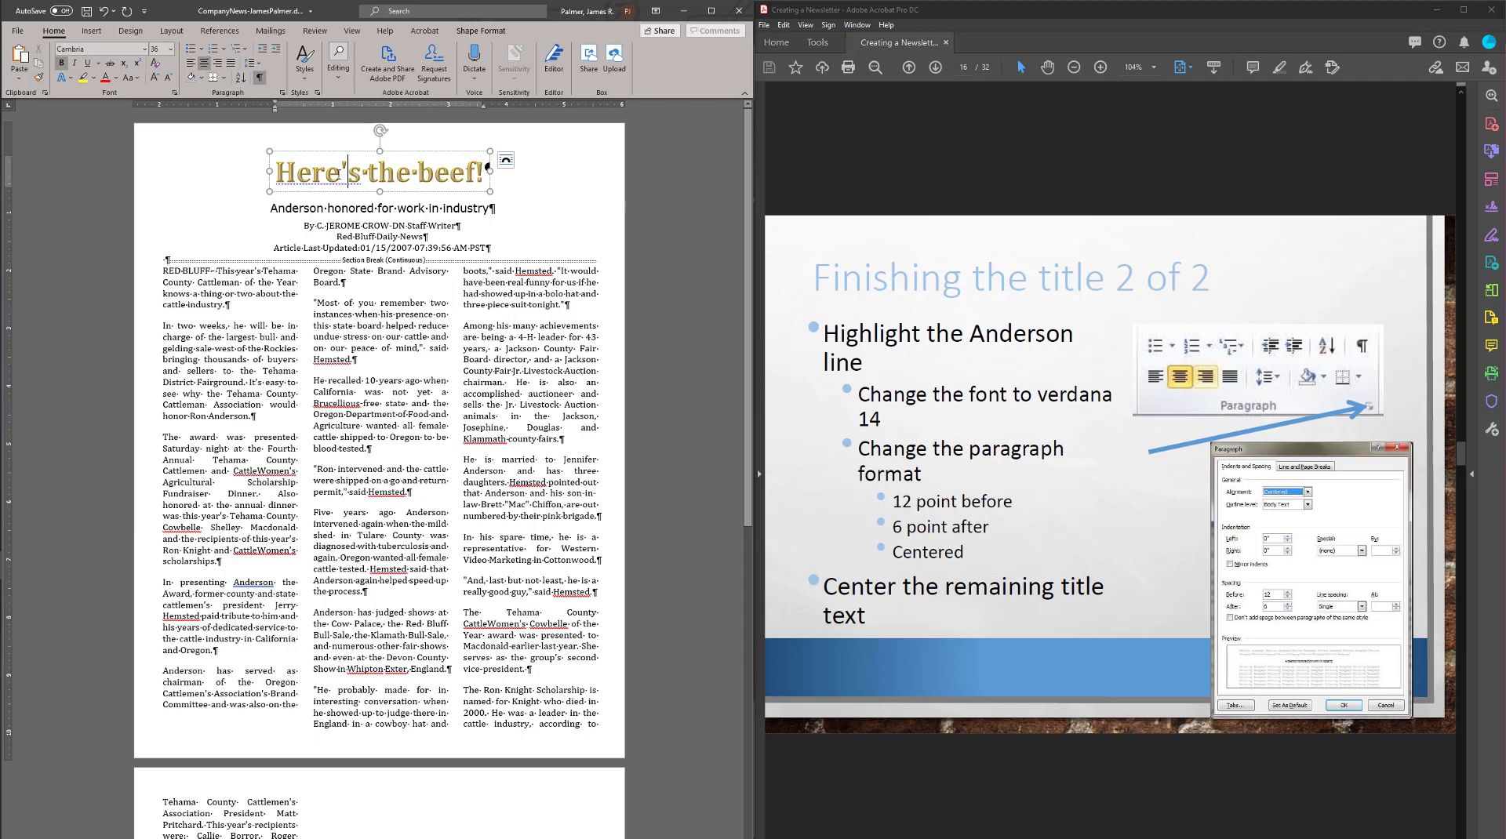
right_click(339, 179)
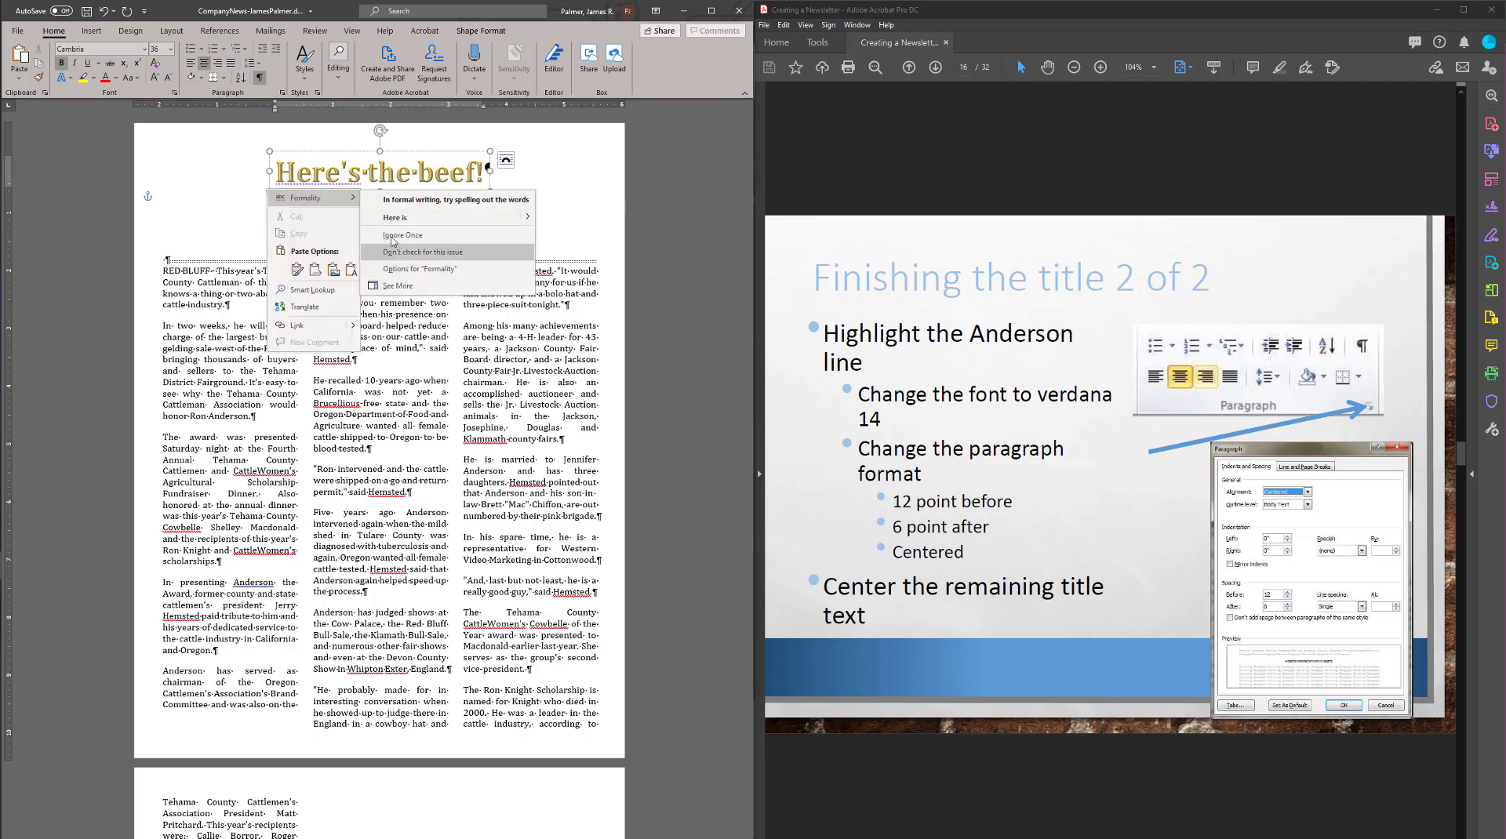
left_click(418, 303)
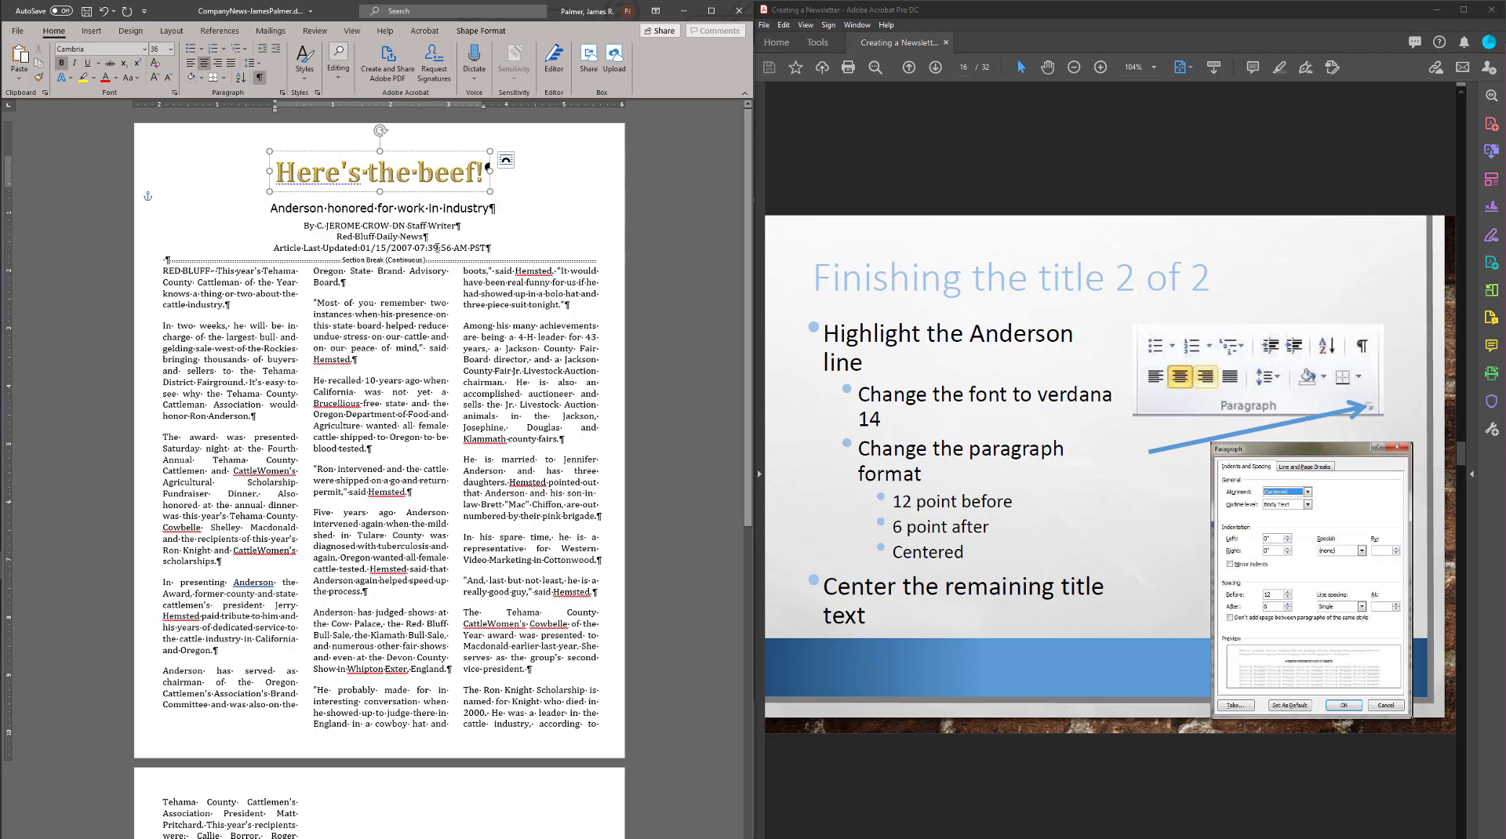
left_click(407, 392)
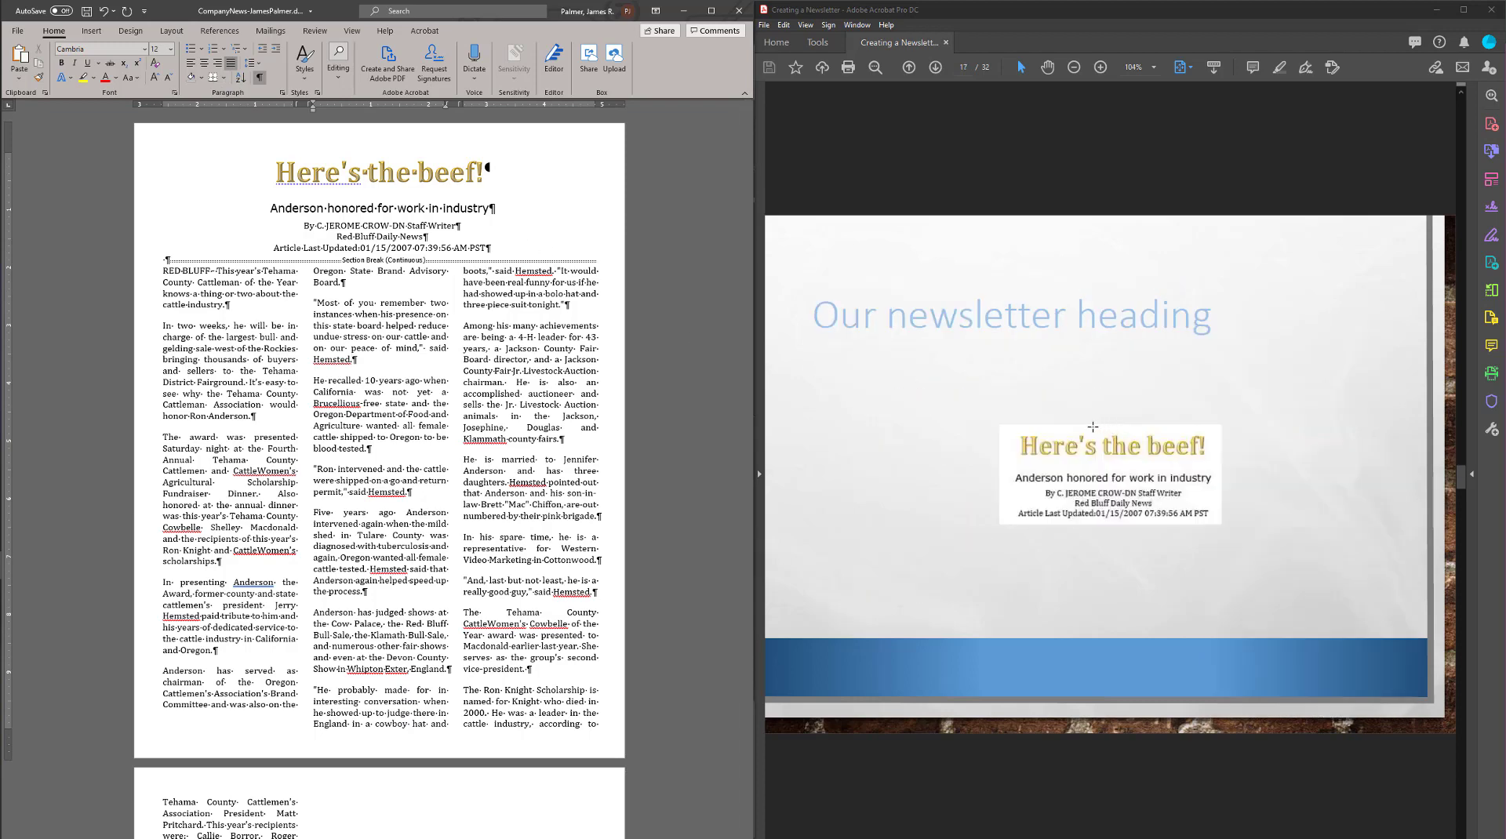
Switch to the instruction slides in Acrobat and advance to the "Inserting a picture" slide.
scroll(842, 415, "down", 1)
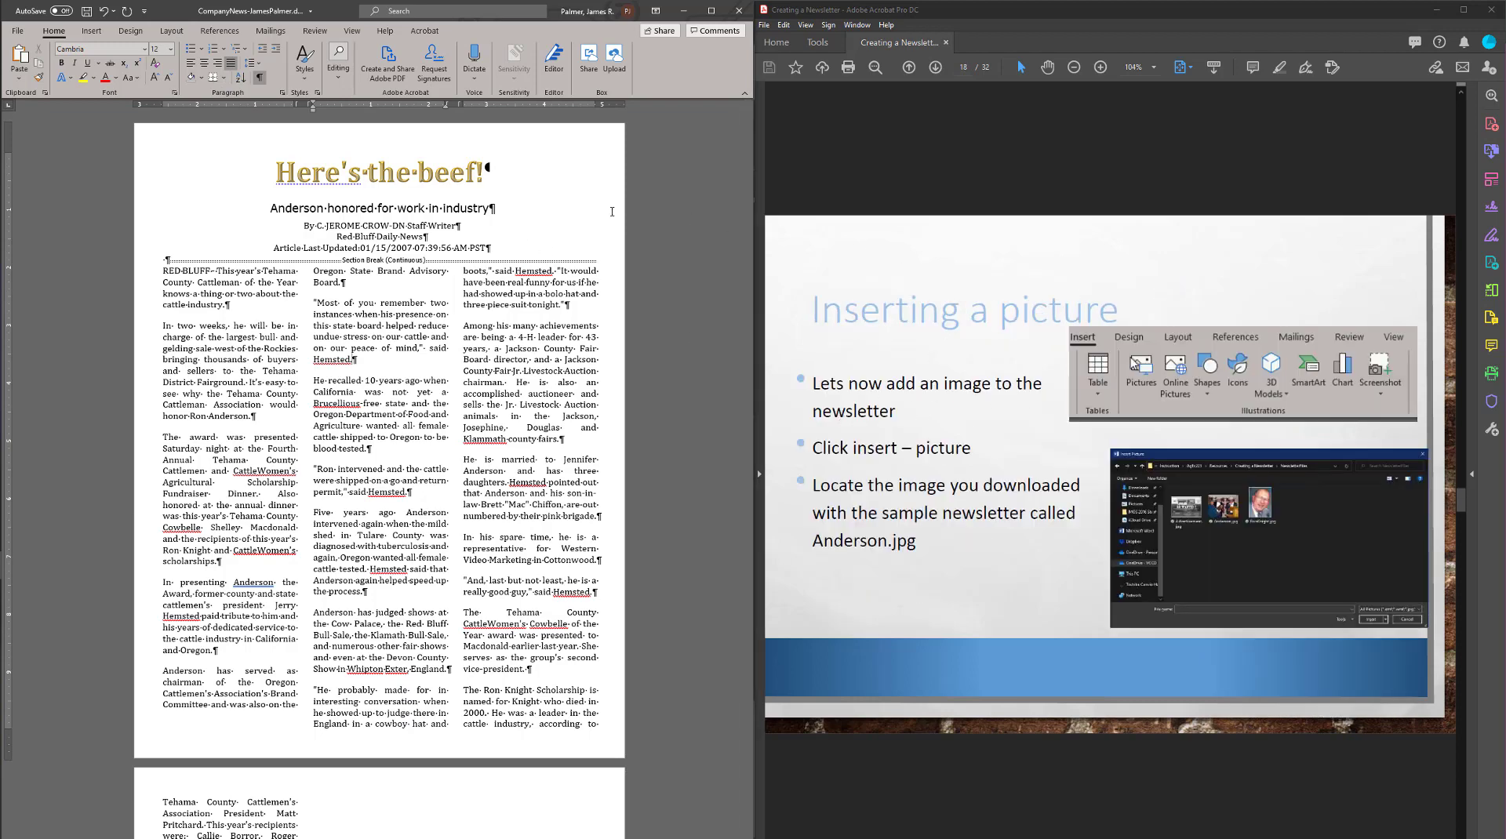